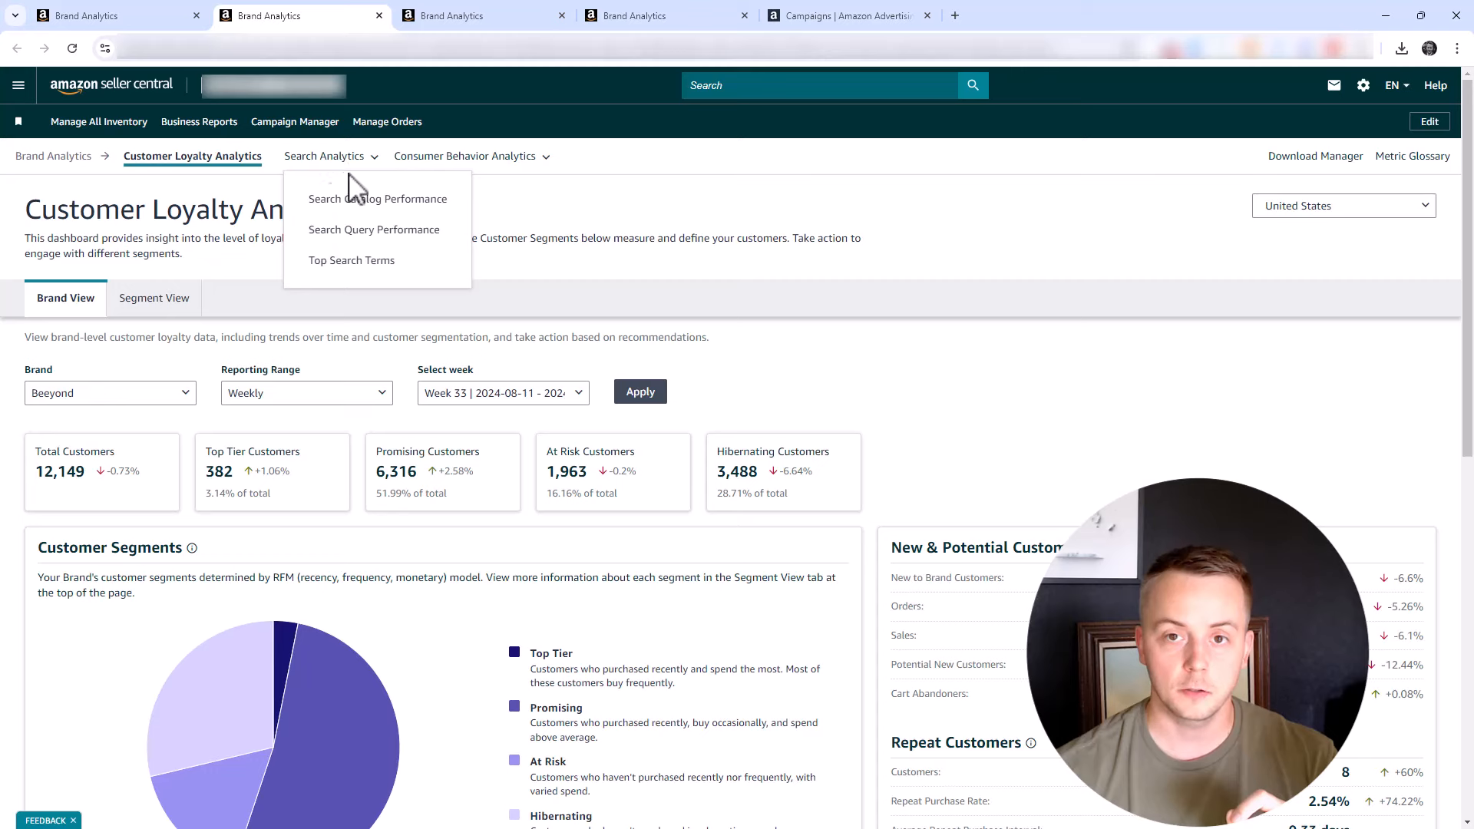
# - Open Search Query Performance and apply the Quarterly reporting range for brand Beeyond, year 2024, quarter 2
pyautogui.click(367, 236)
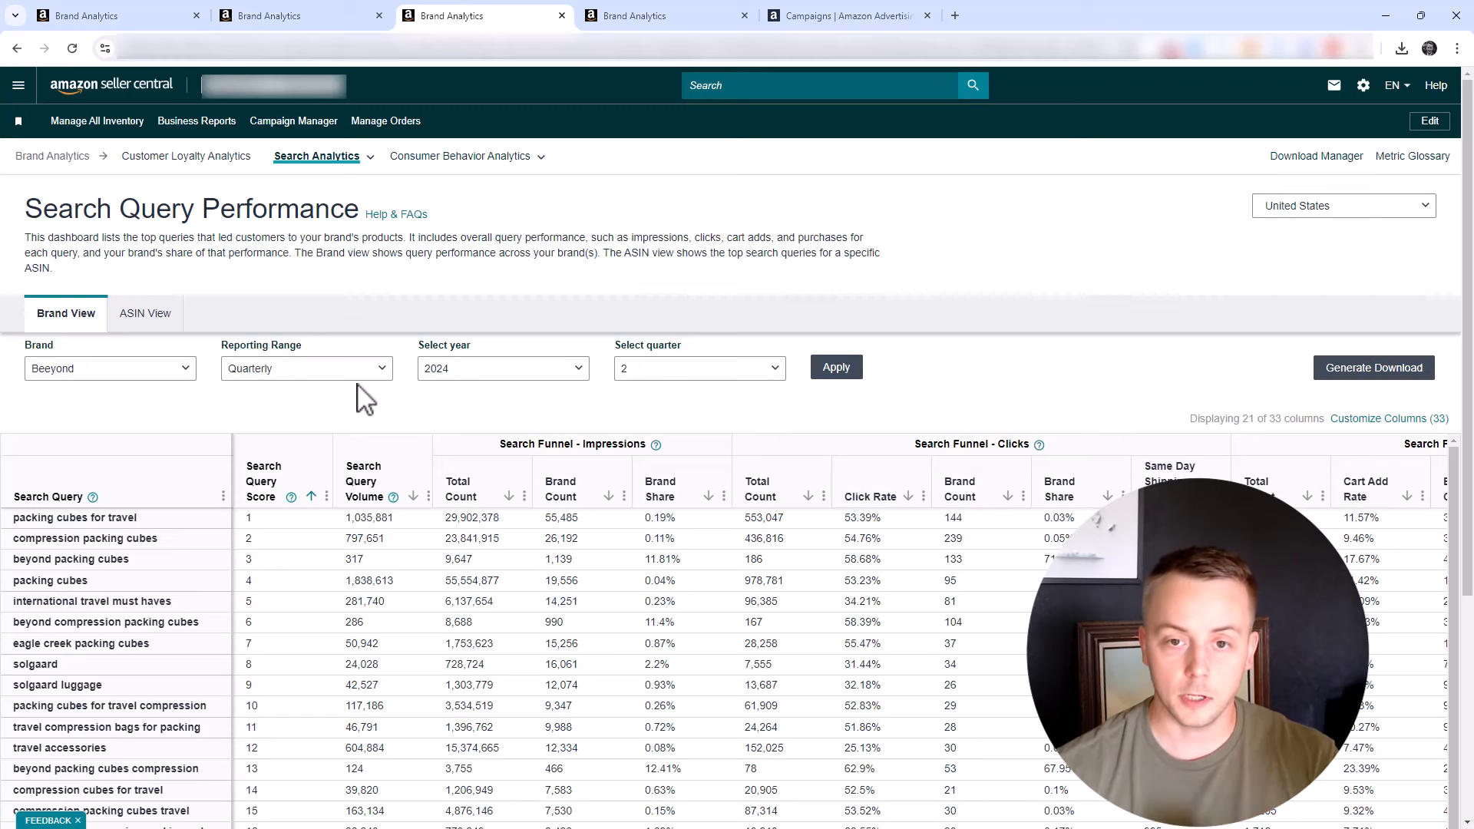
pyautogui.click(278, 376)
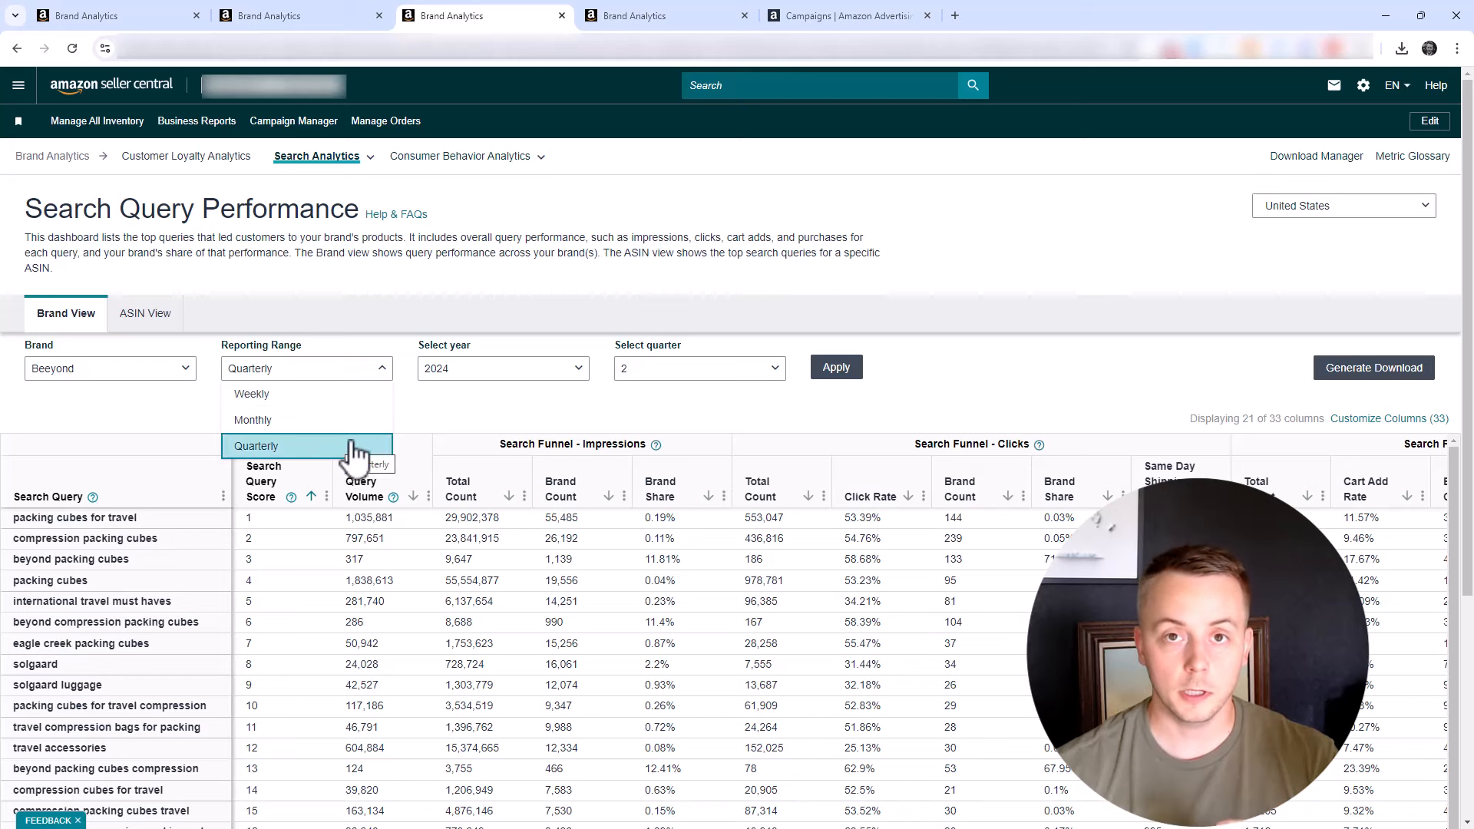
pyautogui.click(470, 373)
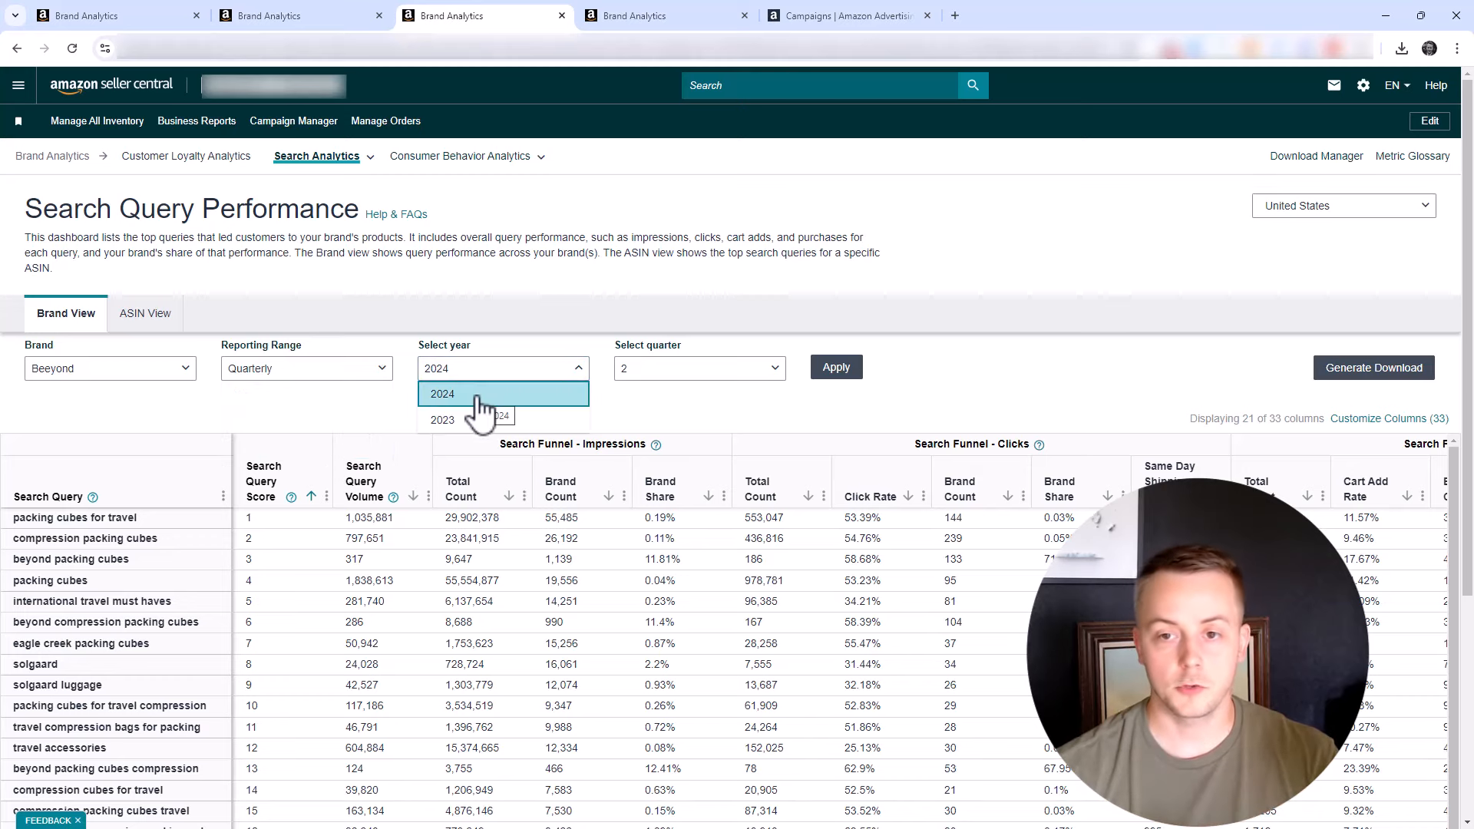
pyautogui.click(492, 394)
pyautogui.click(717, 368)
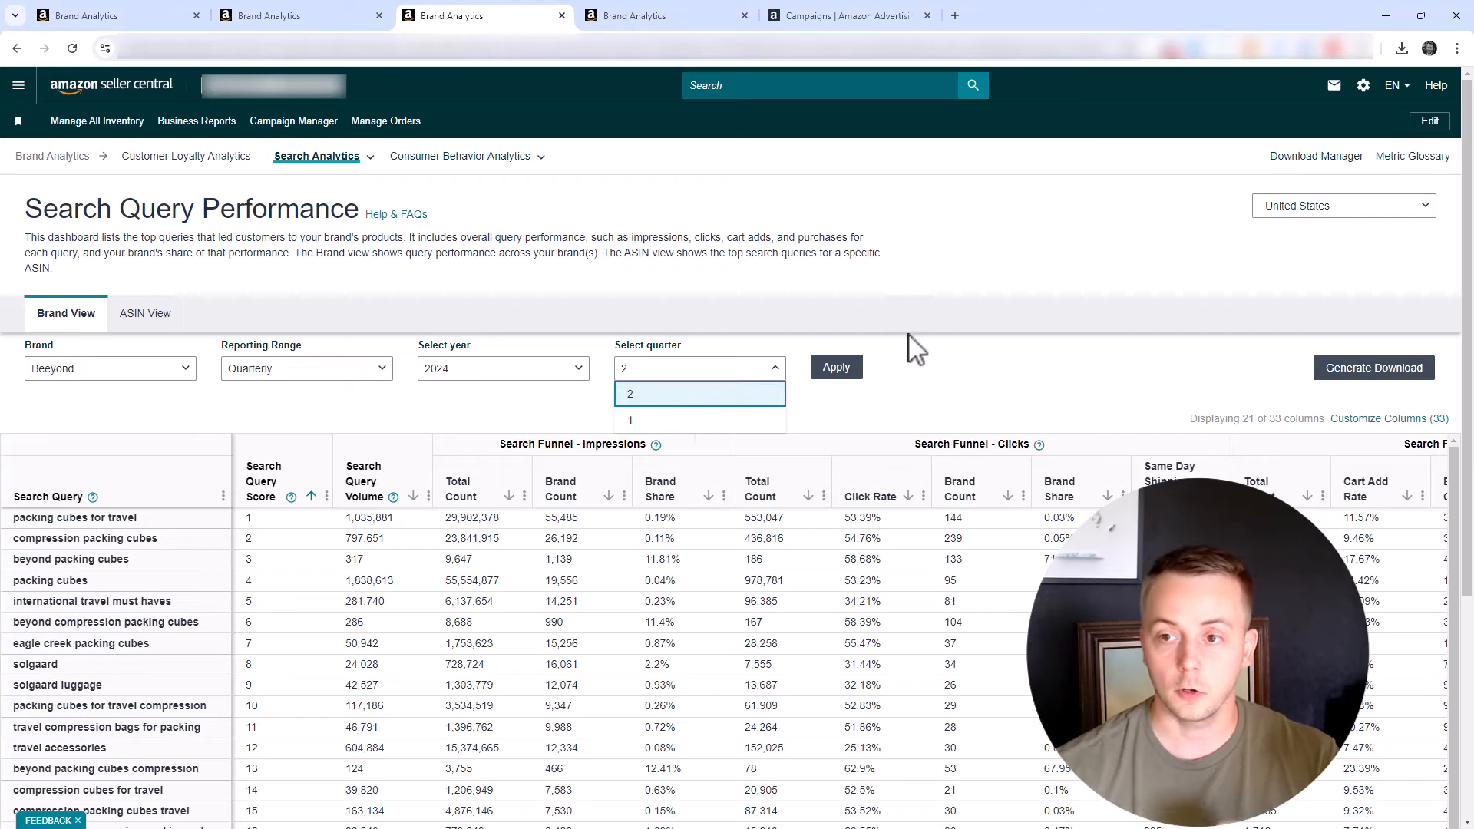
pyautogui.click(866, 382)
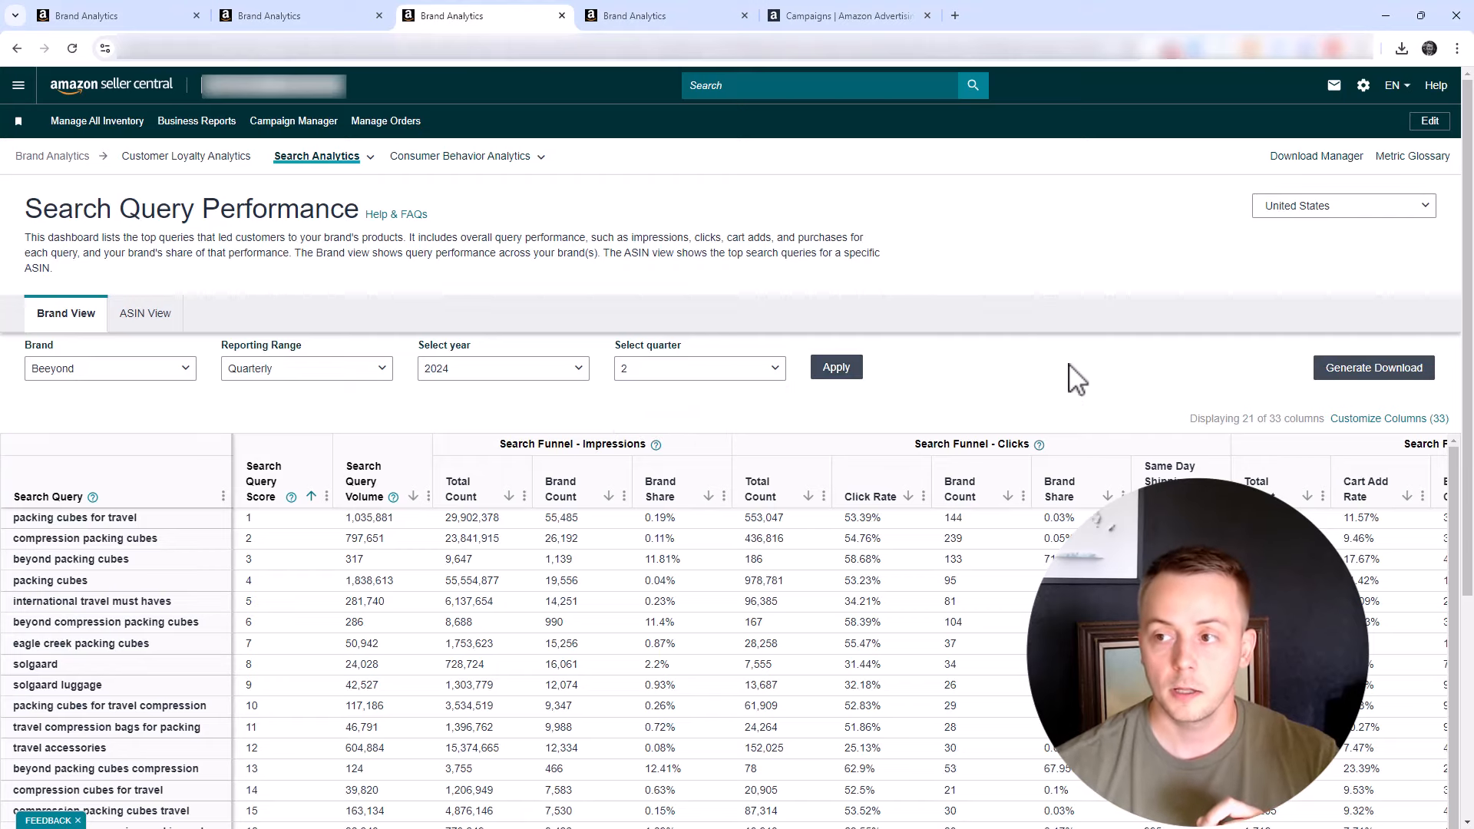
pyautogui.click(850, 365)
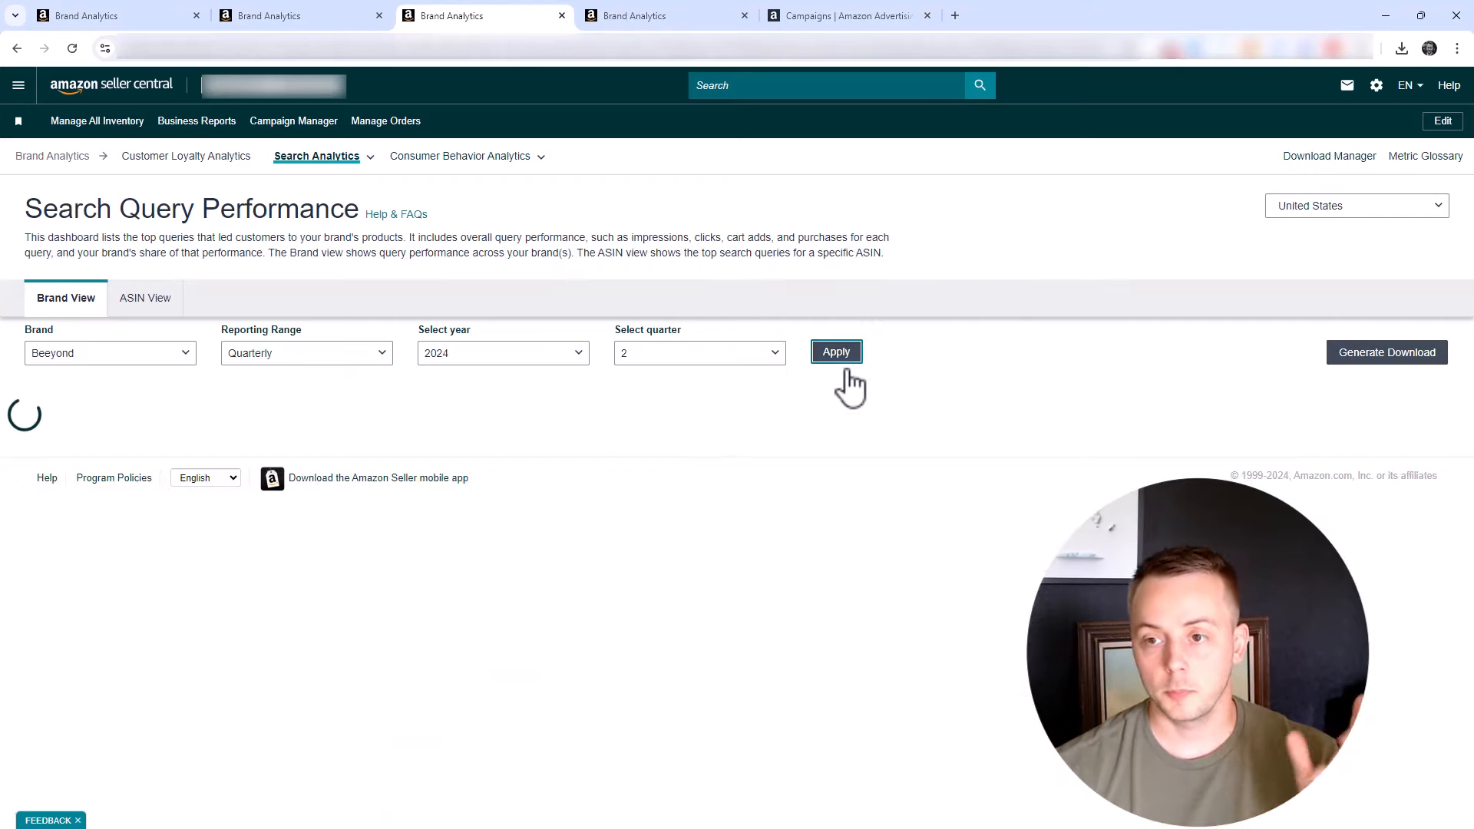
# - Generate the Comprehensive View report and download the quarterly Search Query Performance file from Download Manager
pyautogui.click(1345, 370)
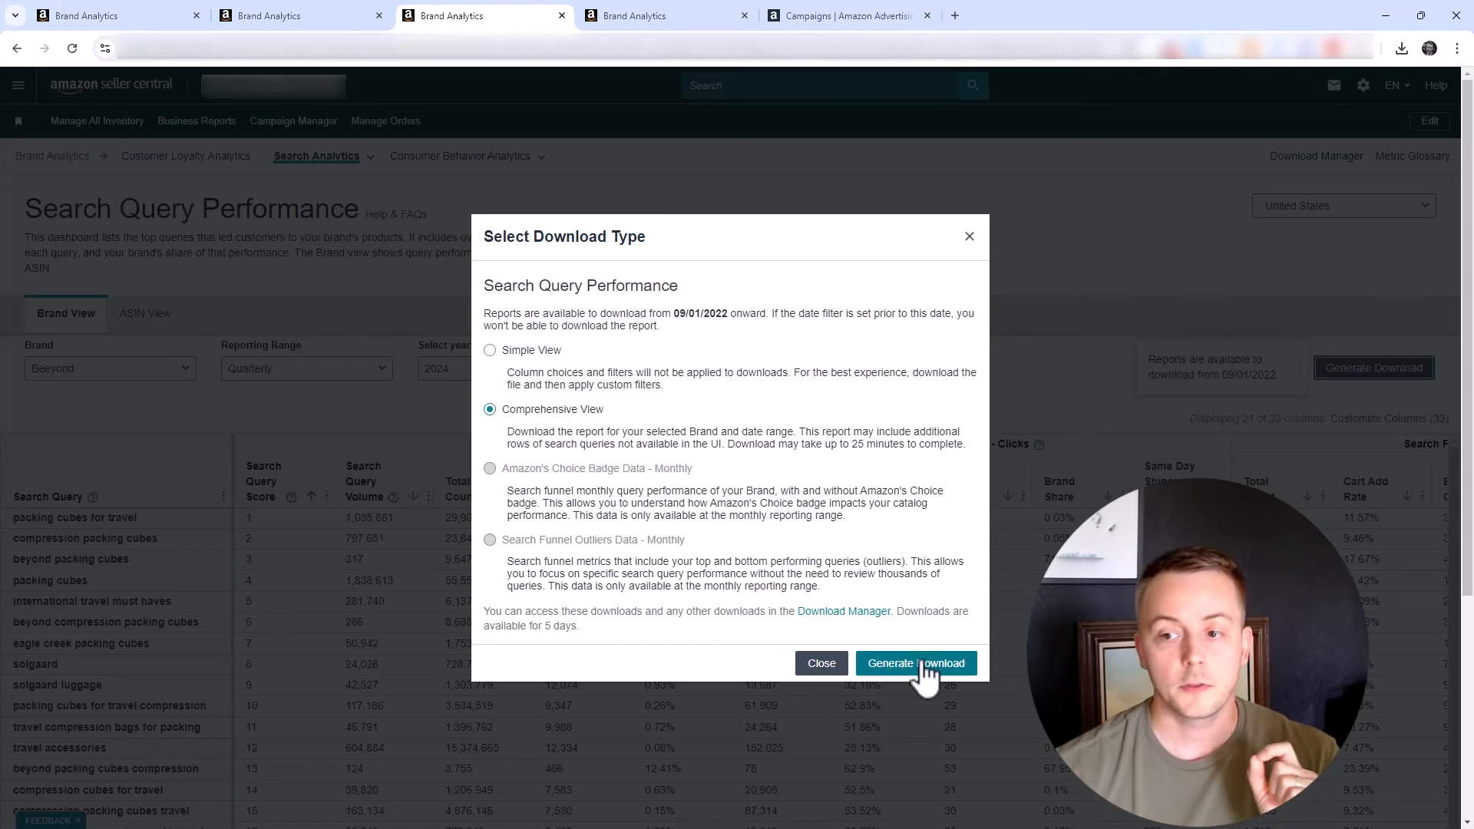
pyautogui.click(662, 17)
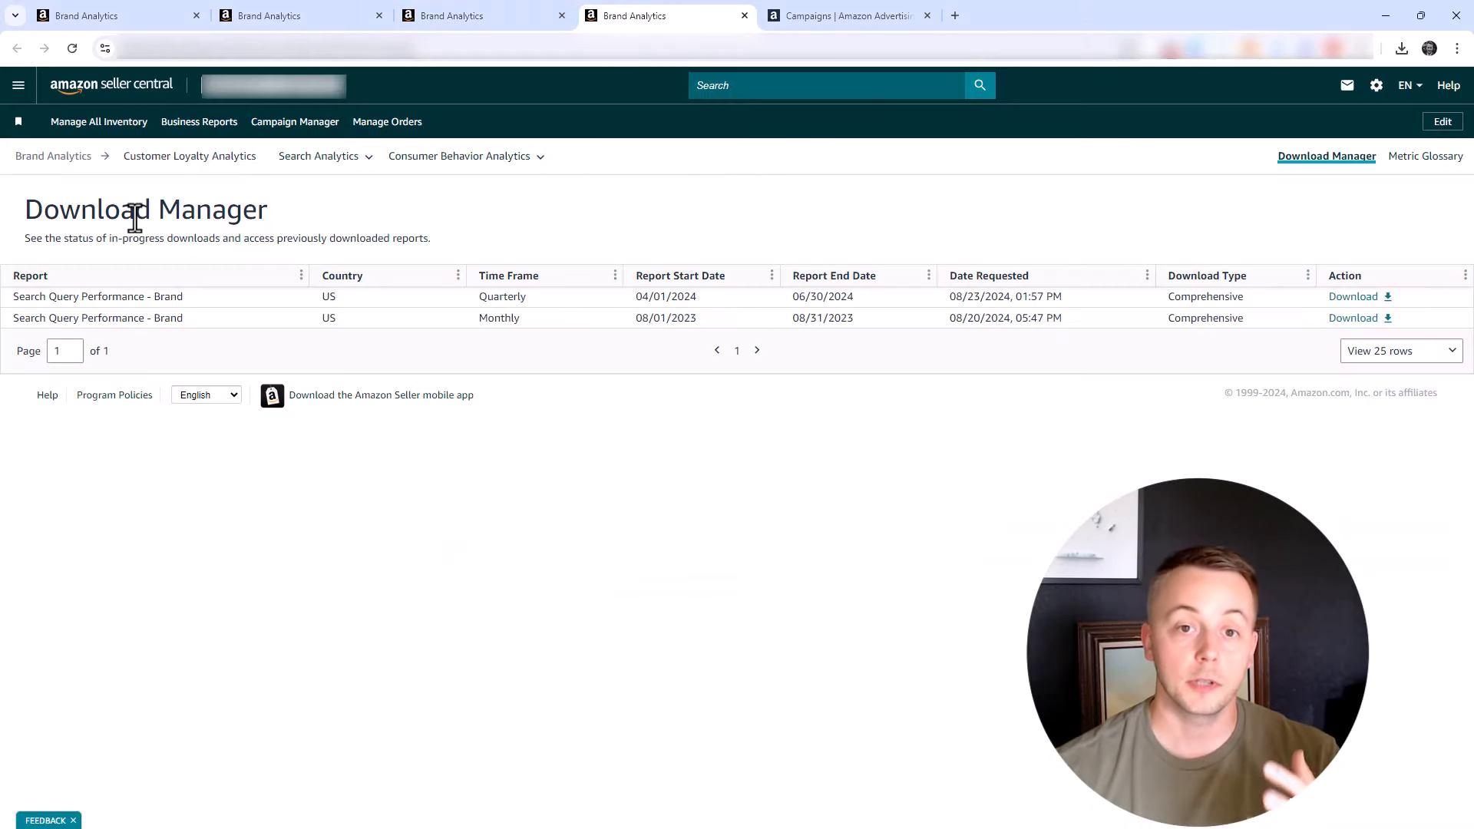
pyautogui.click(1351, 298)
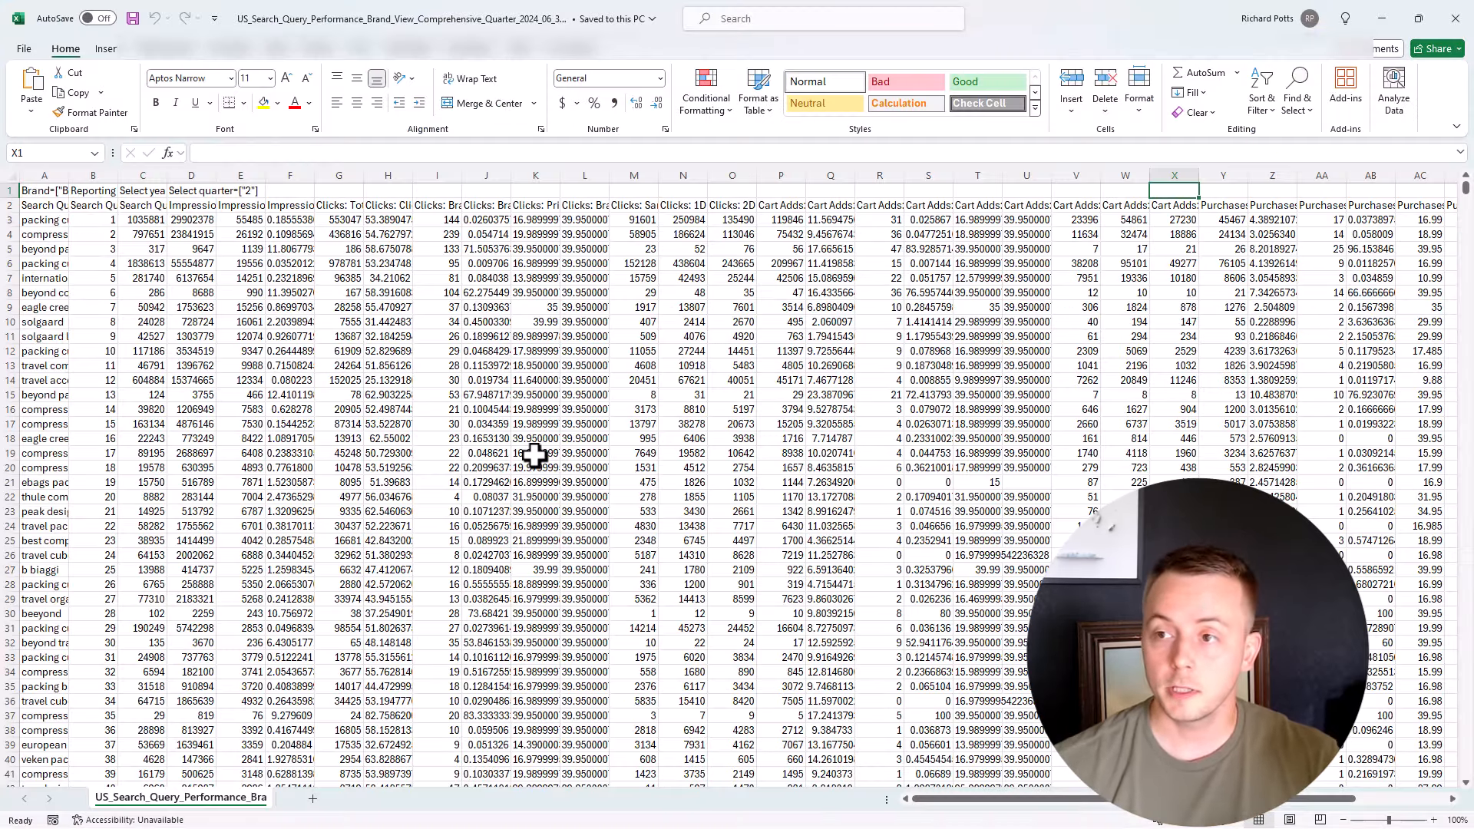
# - Delete the first row with the report parameters from the downloaded spreadsheet in Excel
pyautogui.click(10, 190)
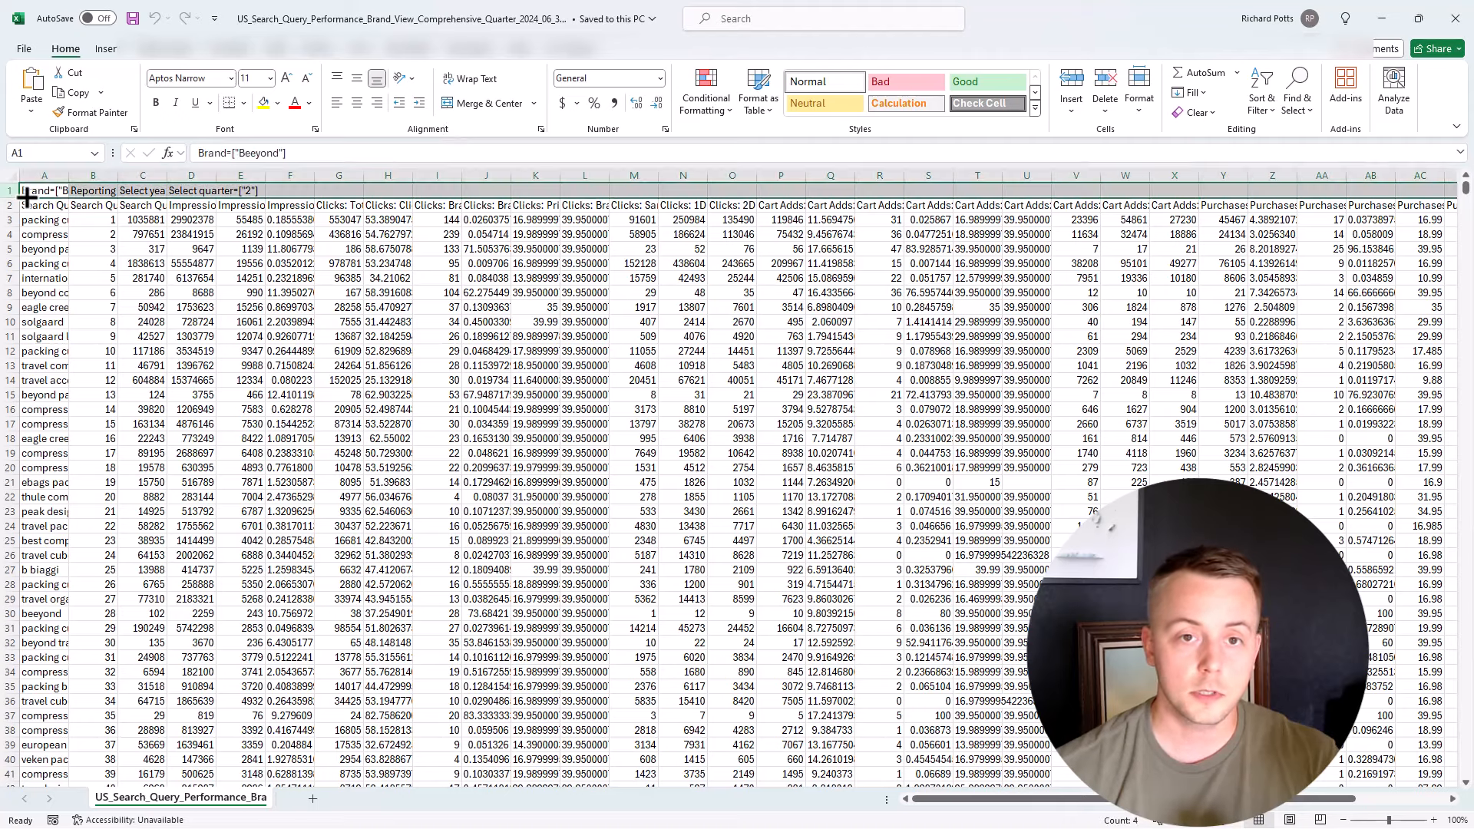
pyautogui.rightClick(26, 190)
pyautogui.click(73, 355)
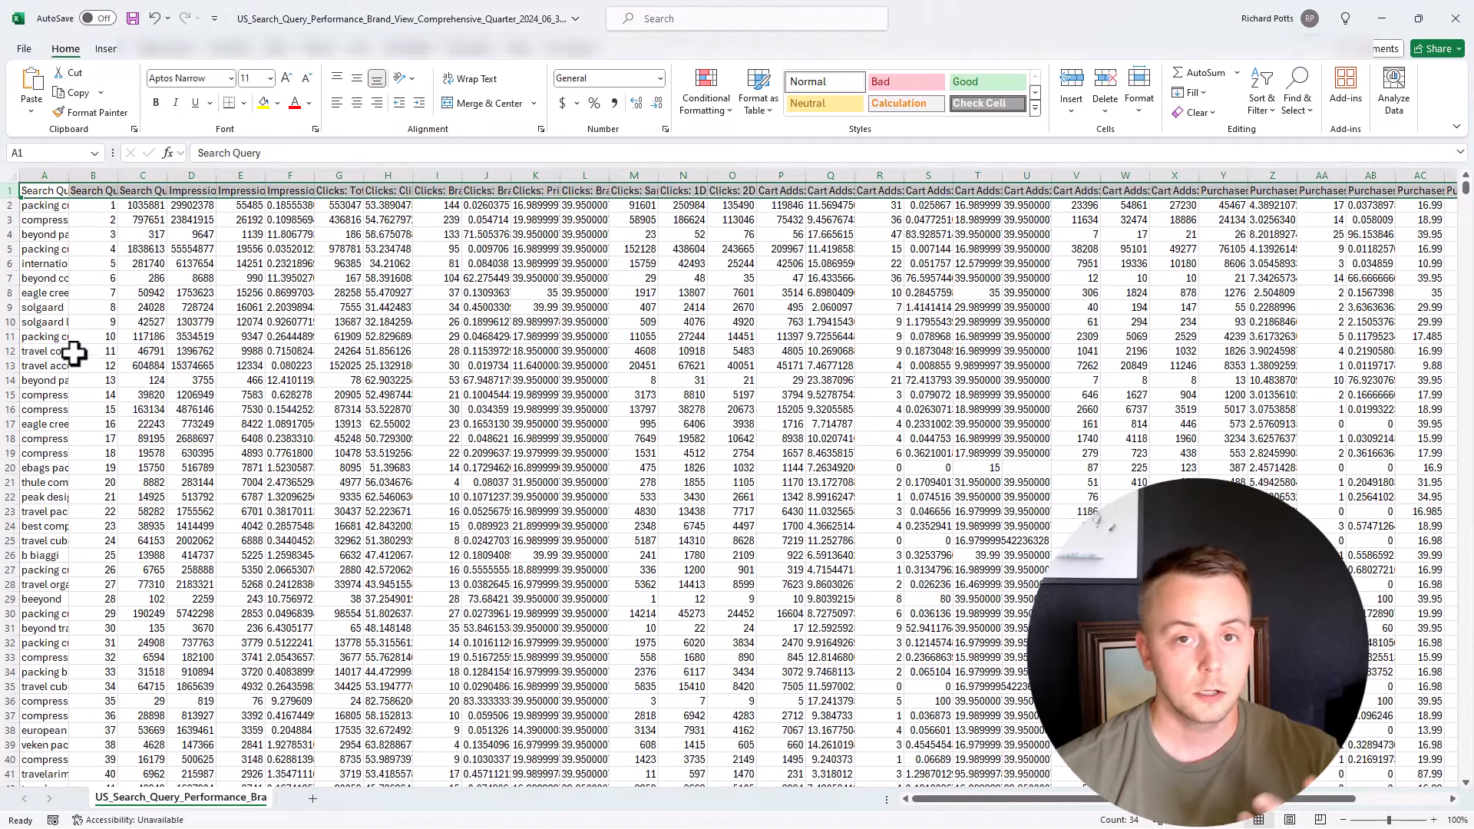
# - Add filters to the header row of the search query table
pyautogui.click(48, 190)
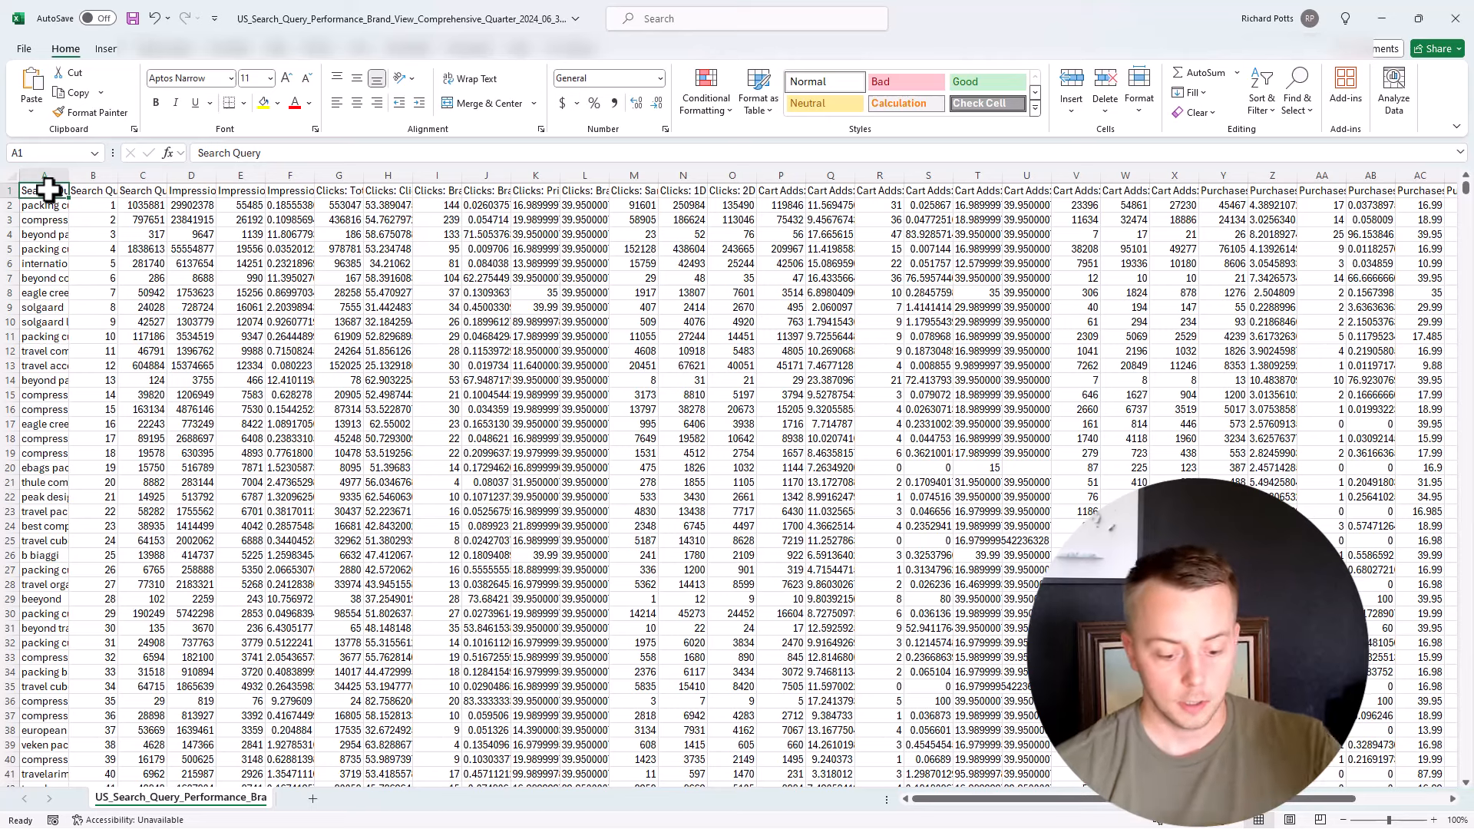
pyautogui.hotkey('ctrl', 'shift', 'l')
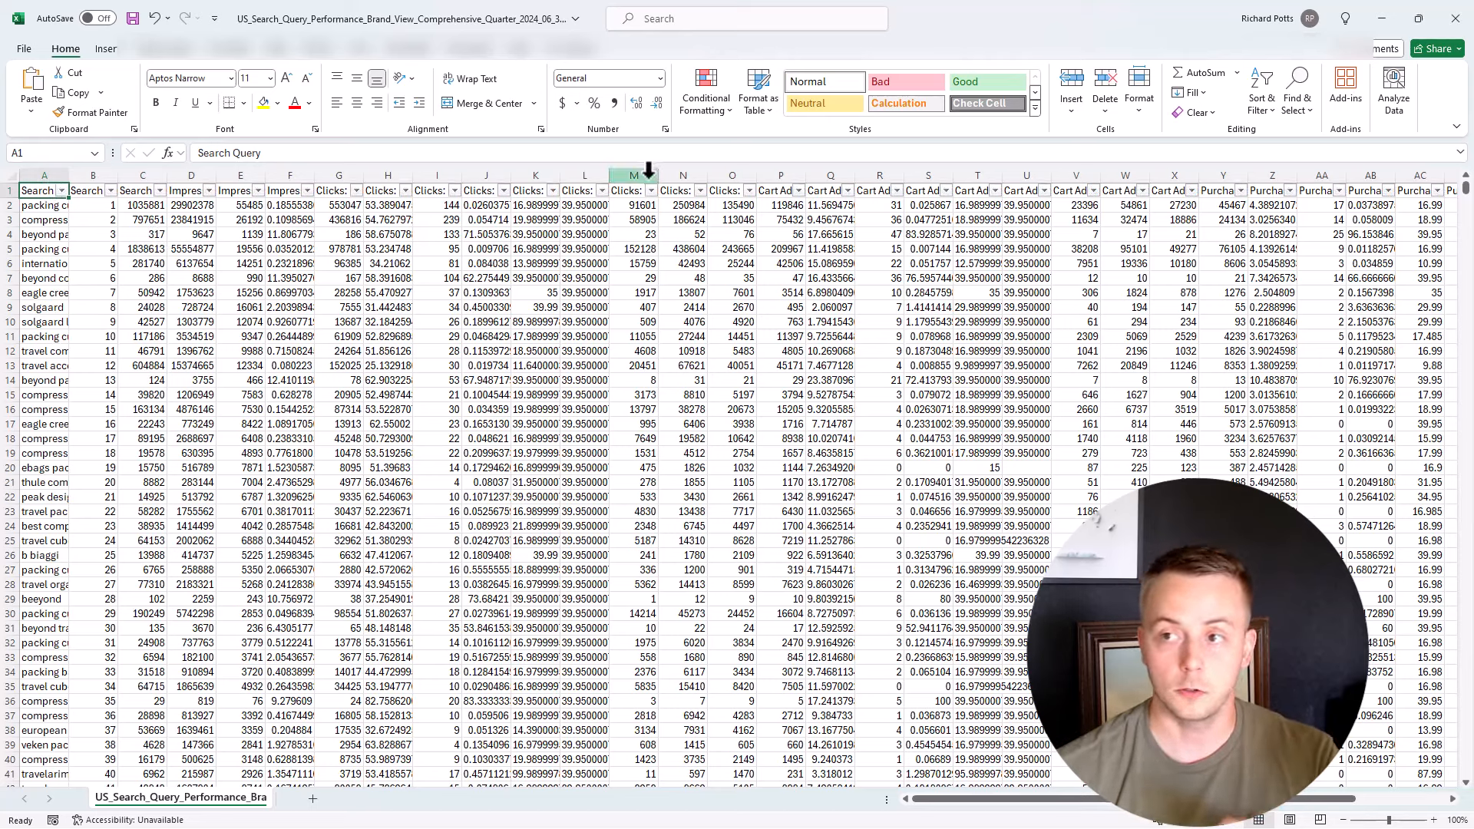
pyautogui.click(1263, 104)
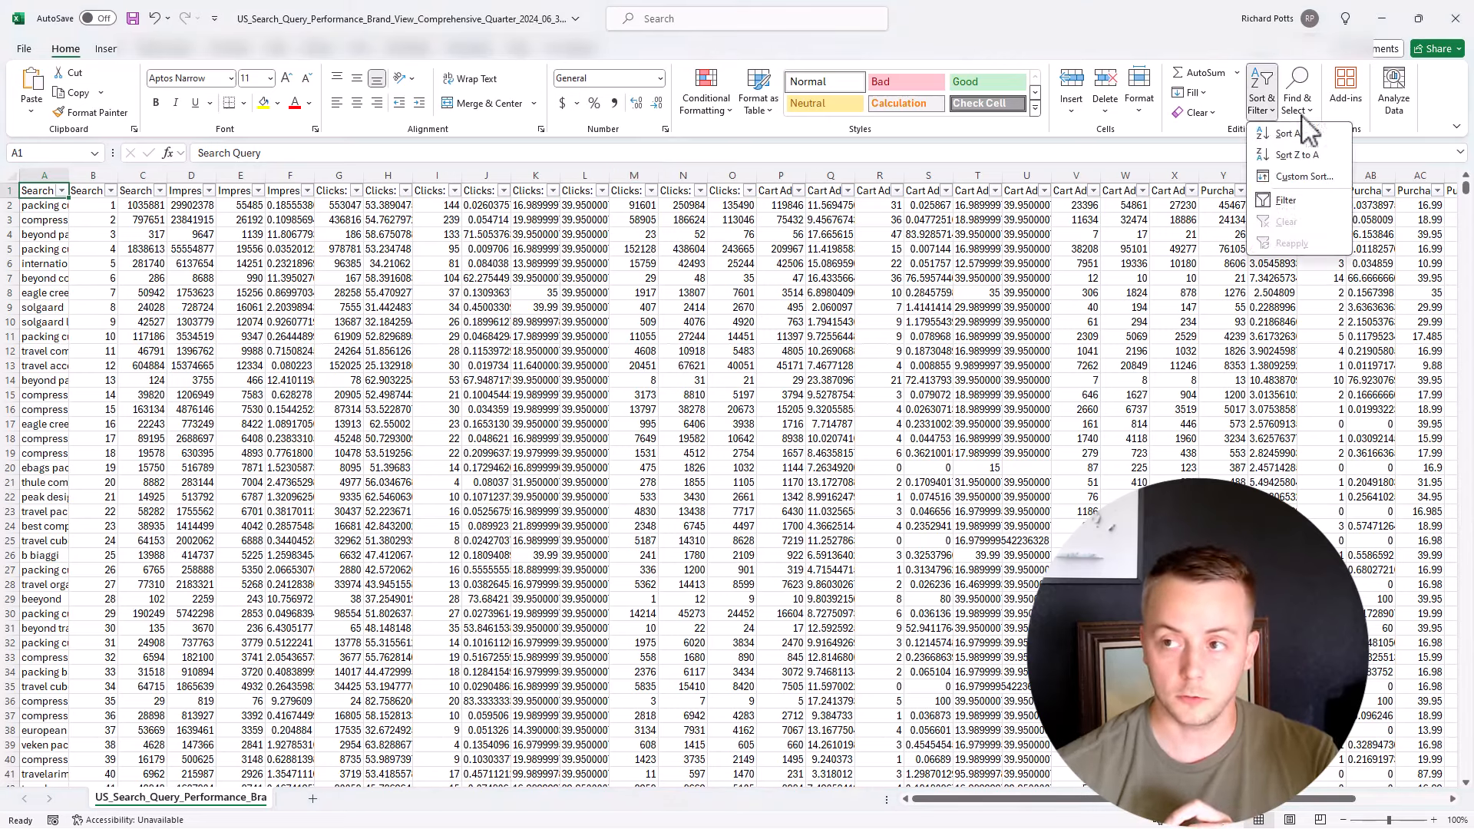
pyautogui.press('Escape')
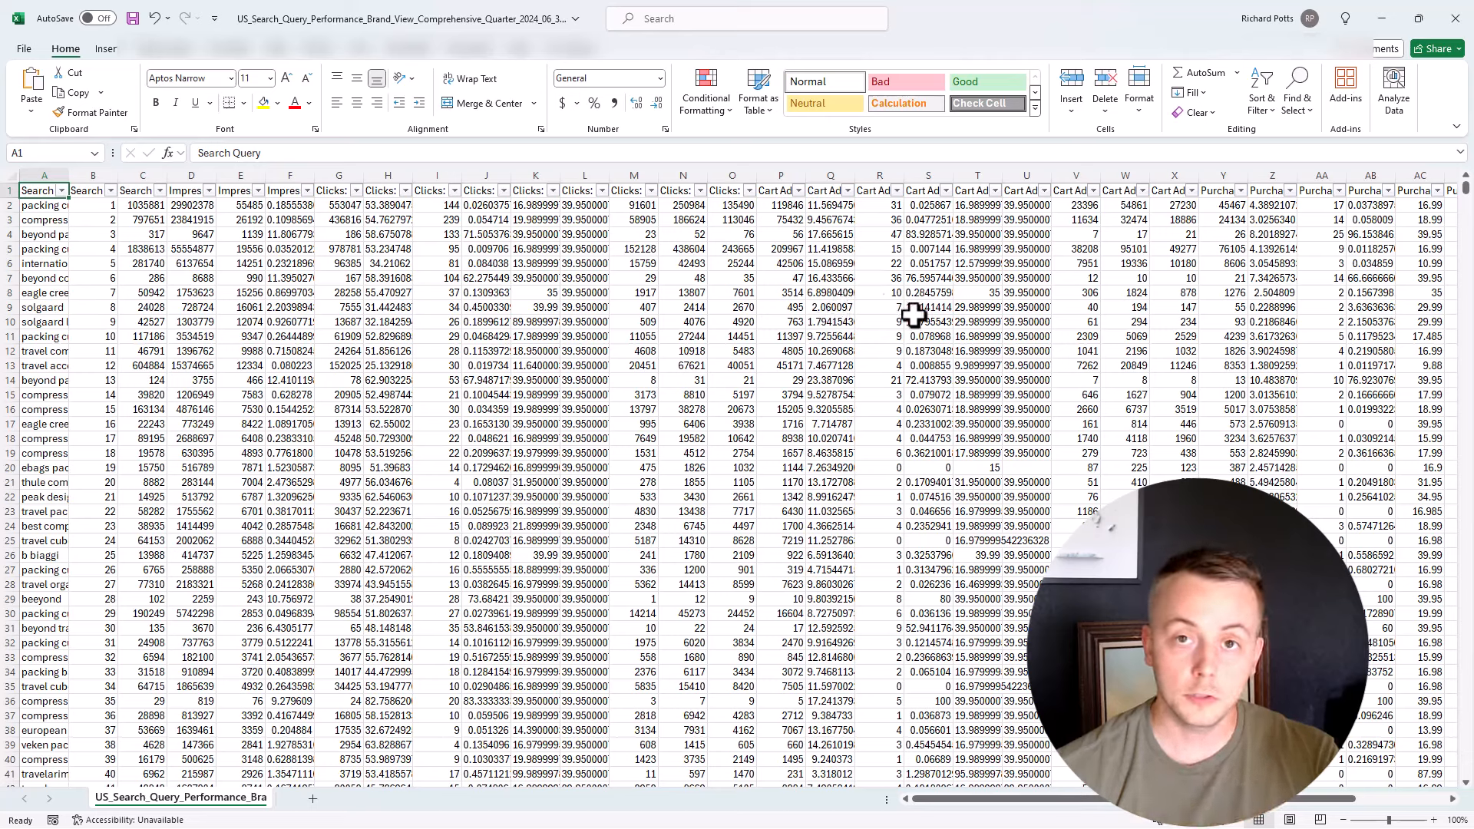
# - Filter the Search Query column to the queries containing the brand name beeyond
pyautogui.click(1372, 192)
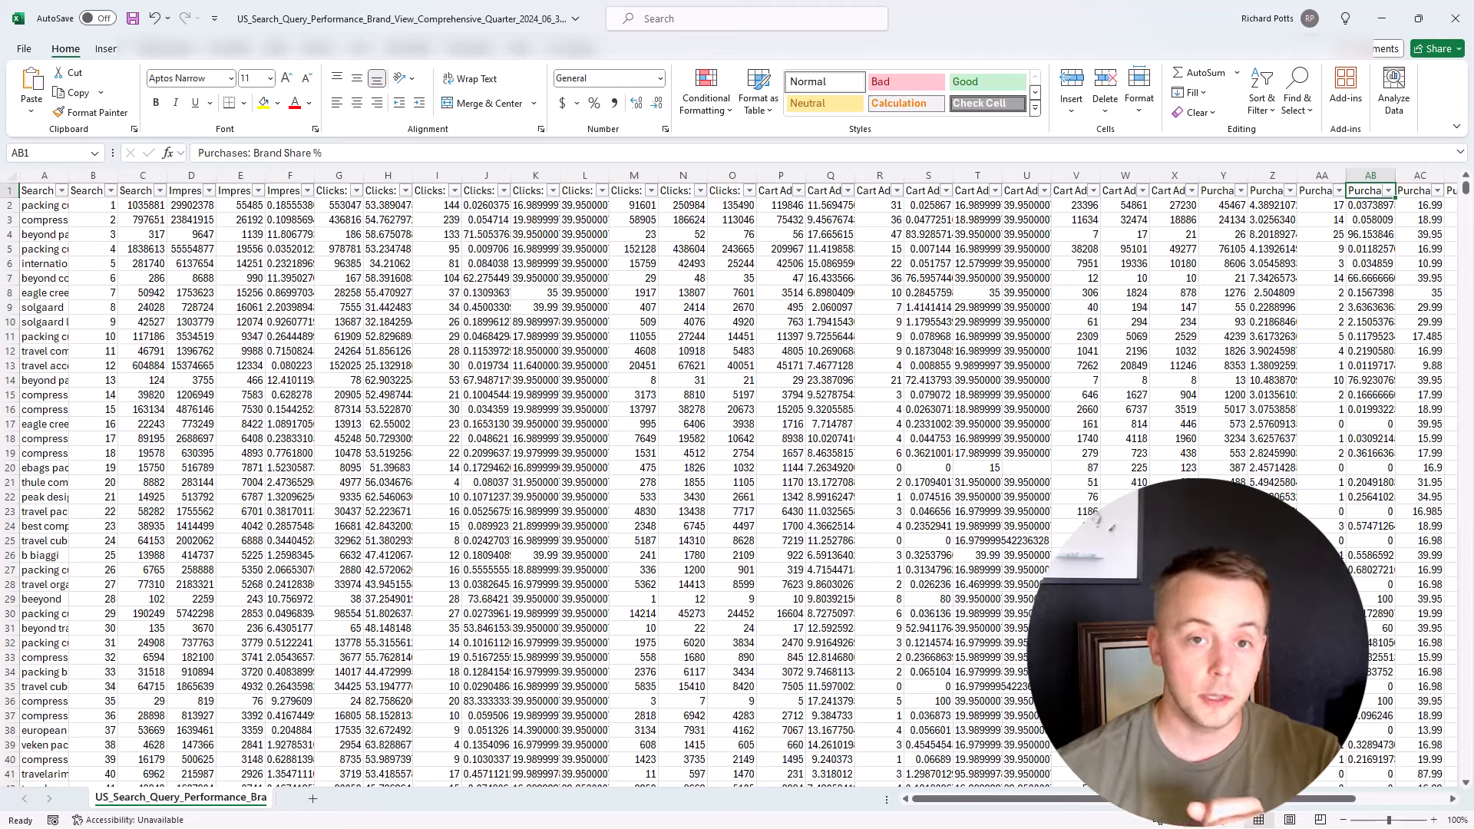
pyautogui.click(61, 190)
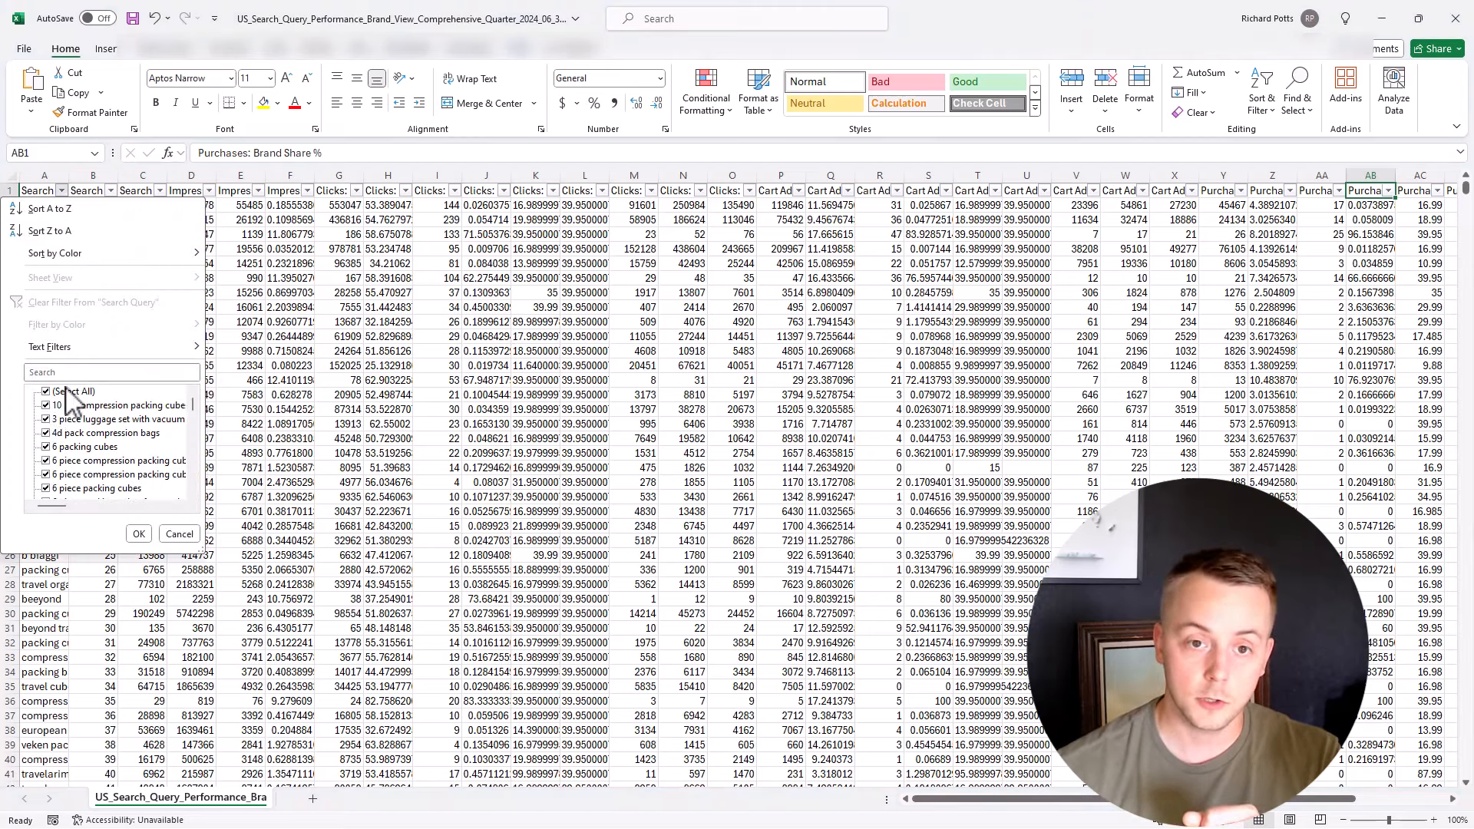
pyautogui.click(77, 372)
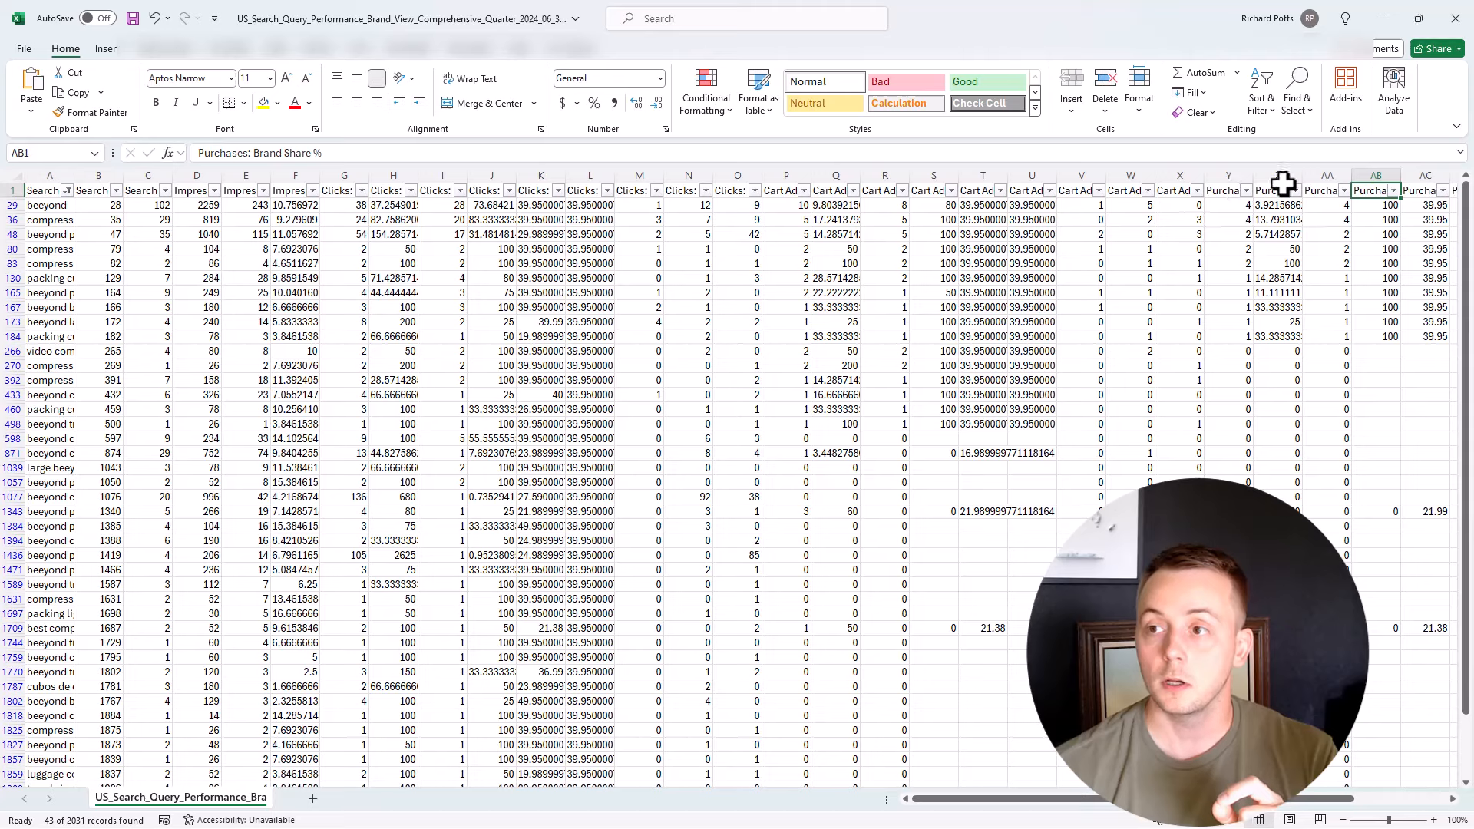
# - Sort the Purchases: Total Count column from largest to smallest
pyautogui.click(1218, 193)
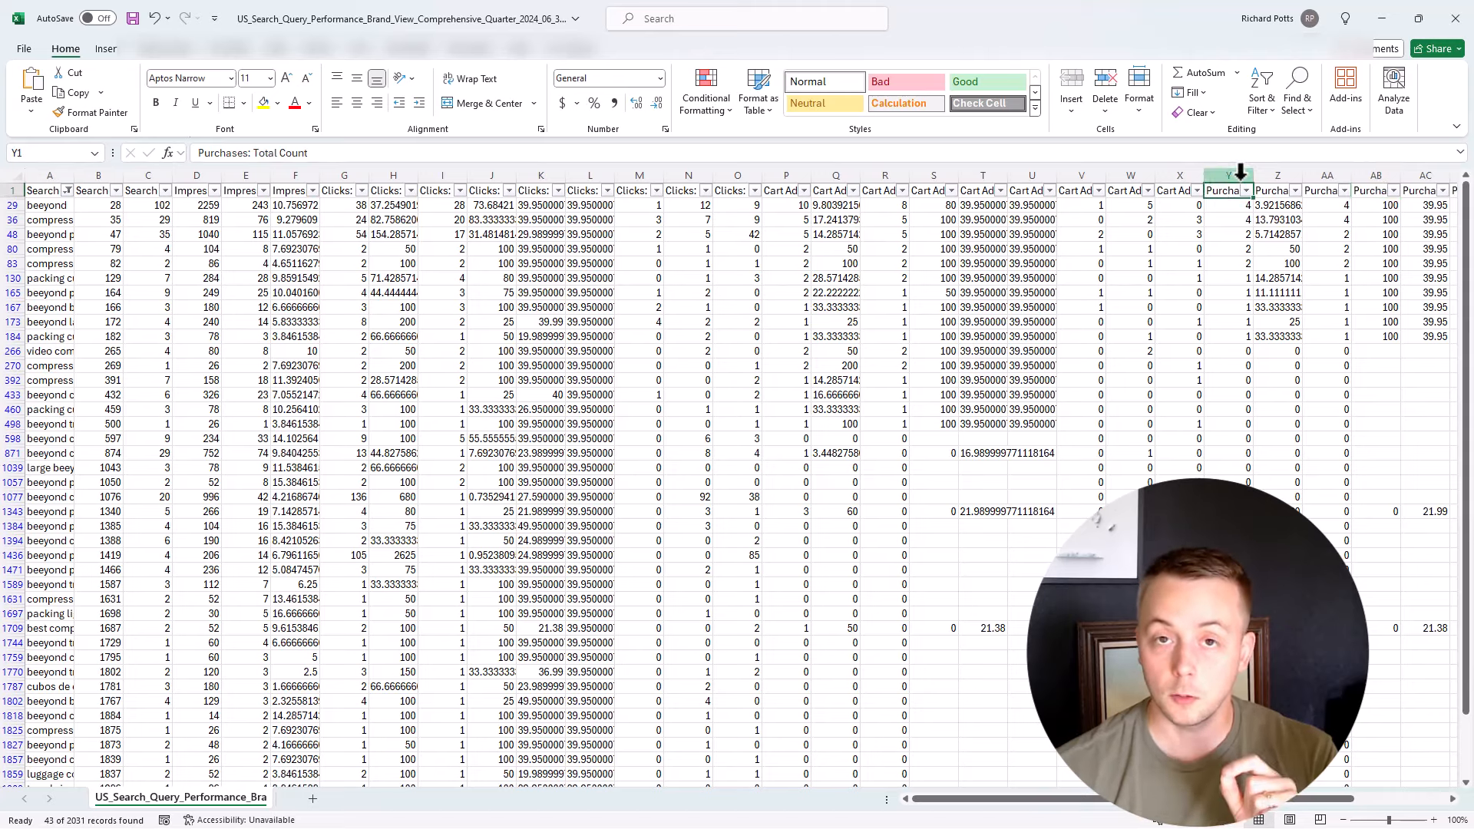
pyautogui.click(1246, 191)
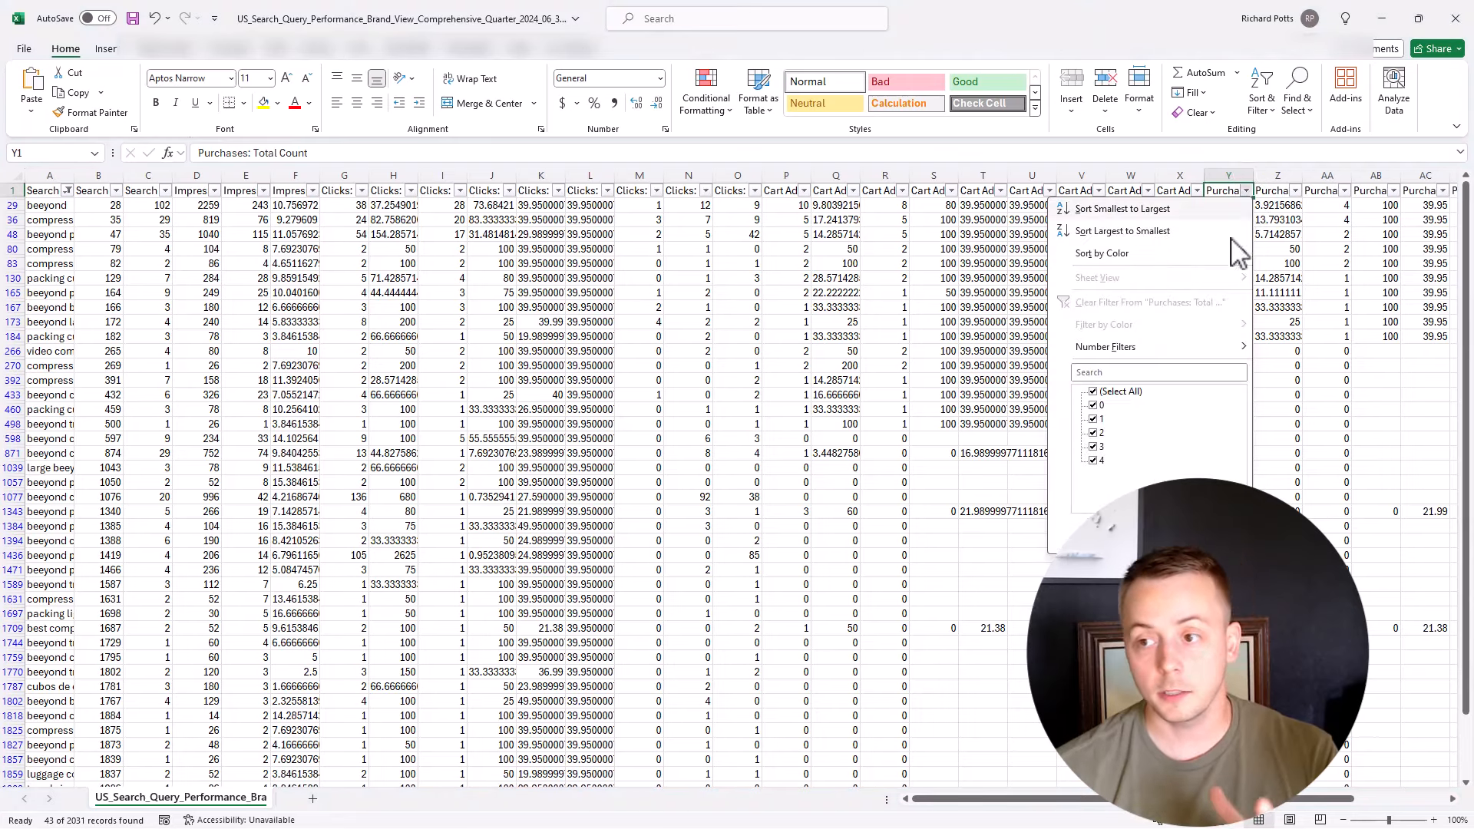
pyautogui.click(1134, 231)
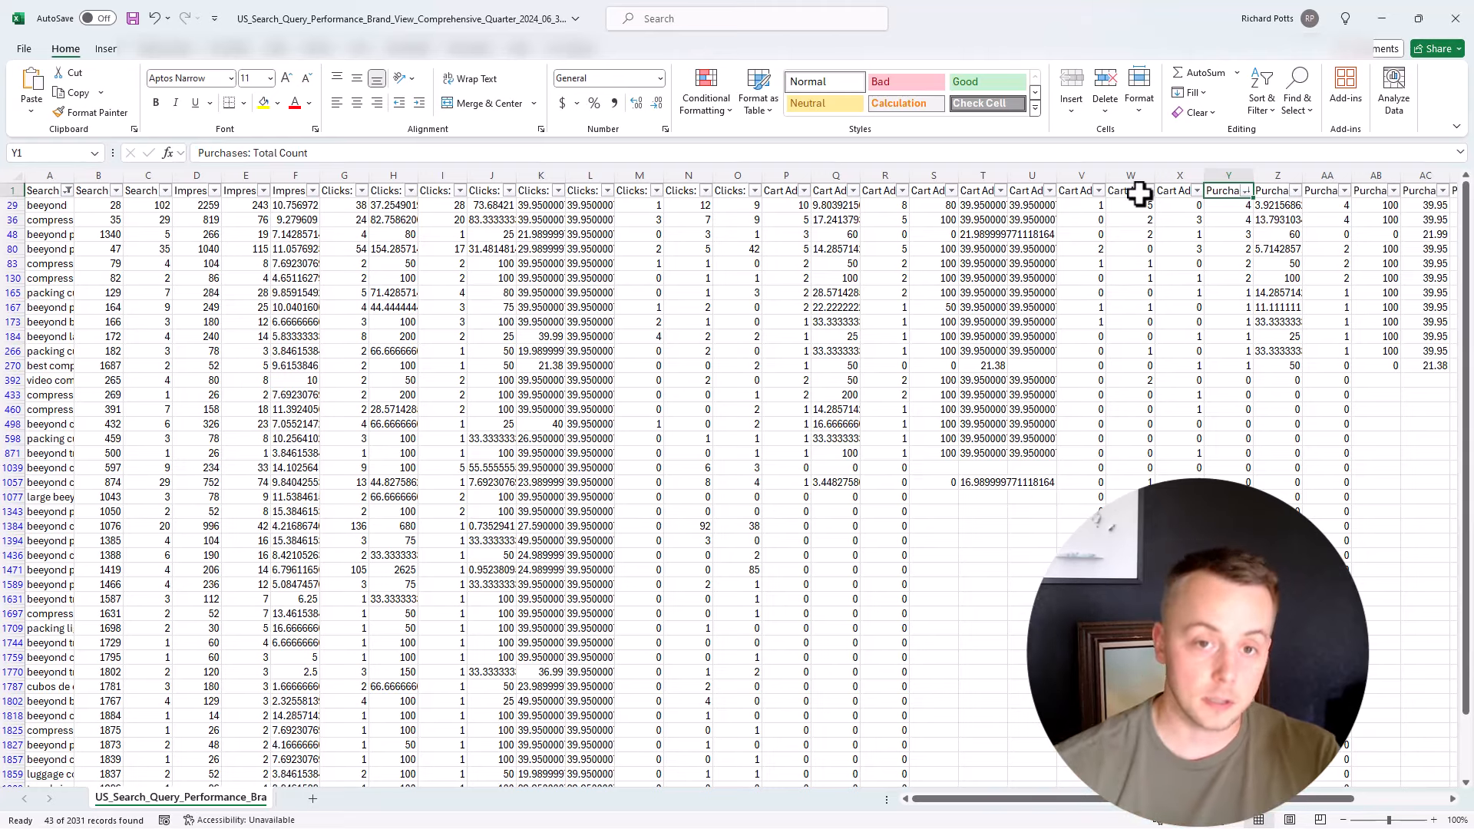
# - Compare the Purchases brand share, total count and brand count of the branded queries that have purchases
pyautogui.click(1374, 196)
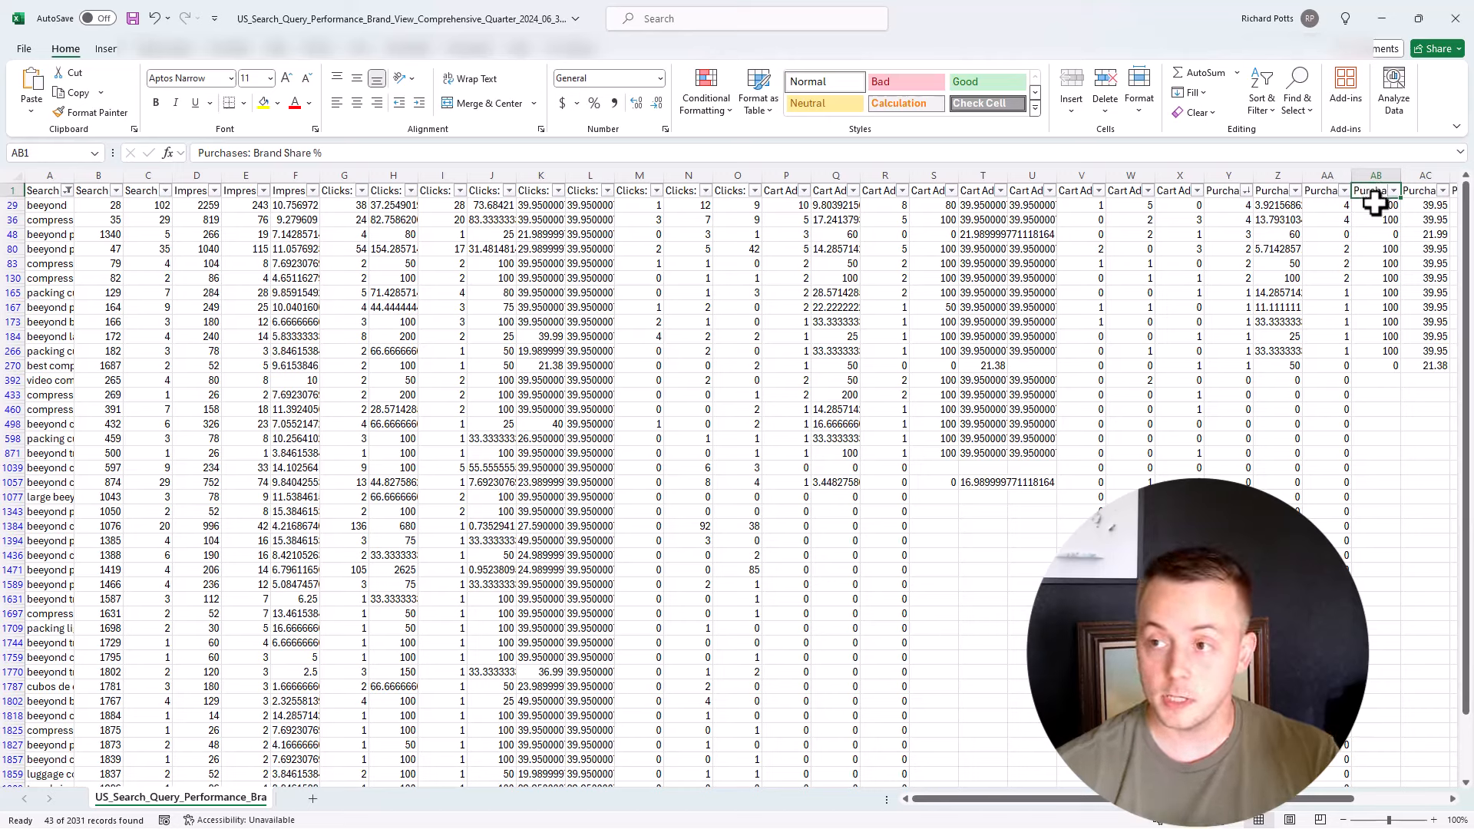
pyautogui.moveTo(1381, 207); pyautogui.dragTo(1360, 370)
pyautogui.click(1362, 367)
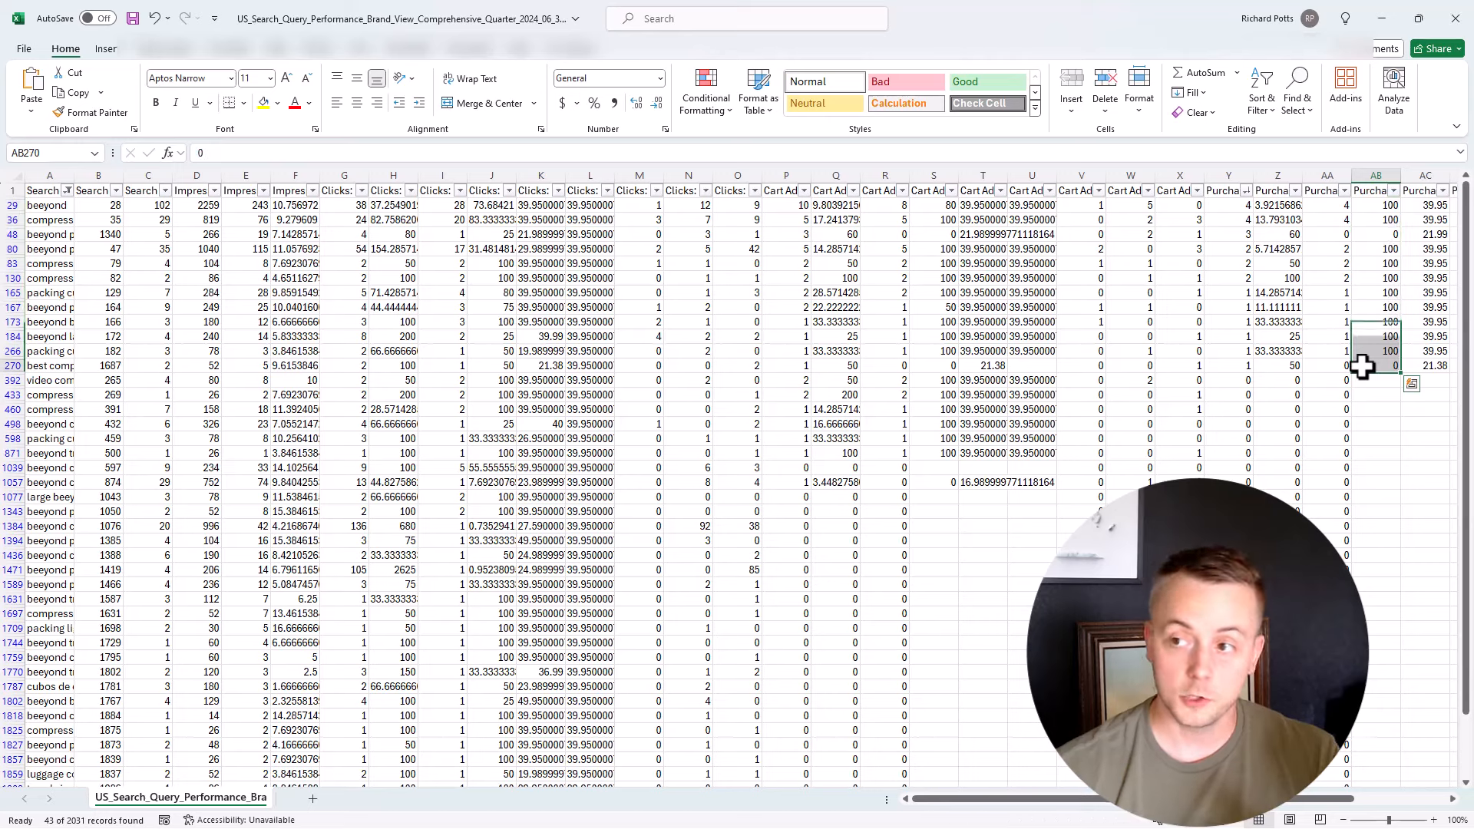
pyautogui.moveTo(1394, 234)
pyautogui.mouseDown()
pyautogui.moveTo(1263, 238)
pyautogui.moveTo(1381, 226)
pyautogui.mouseUp()
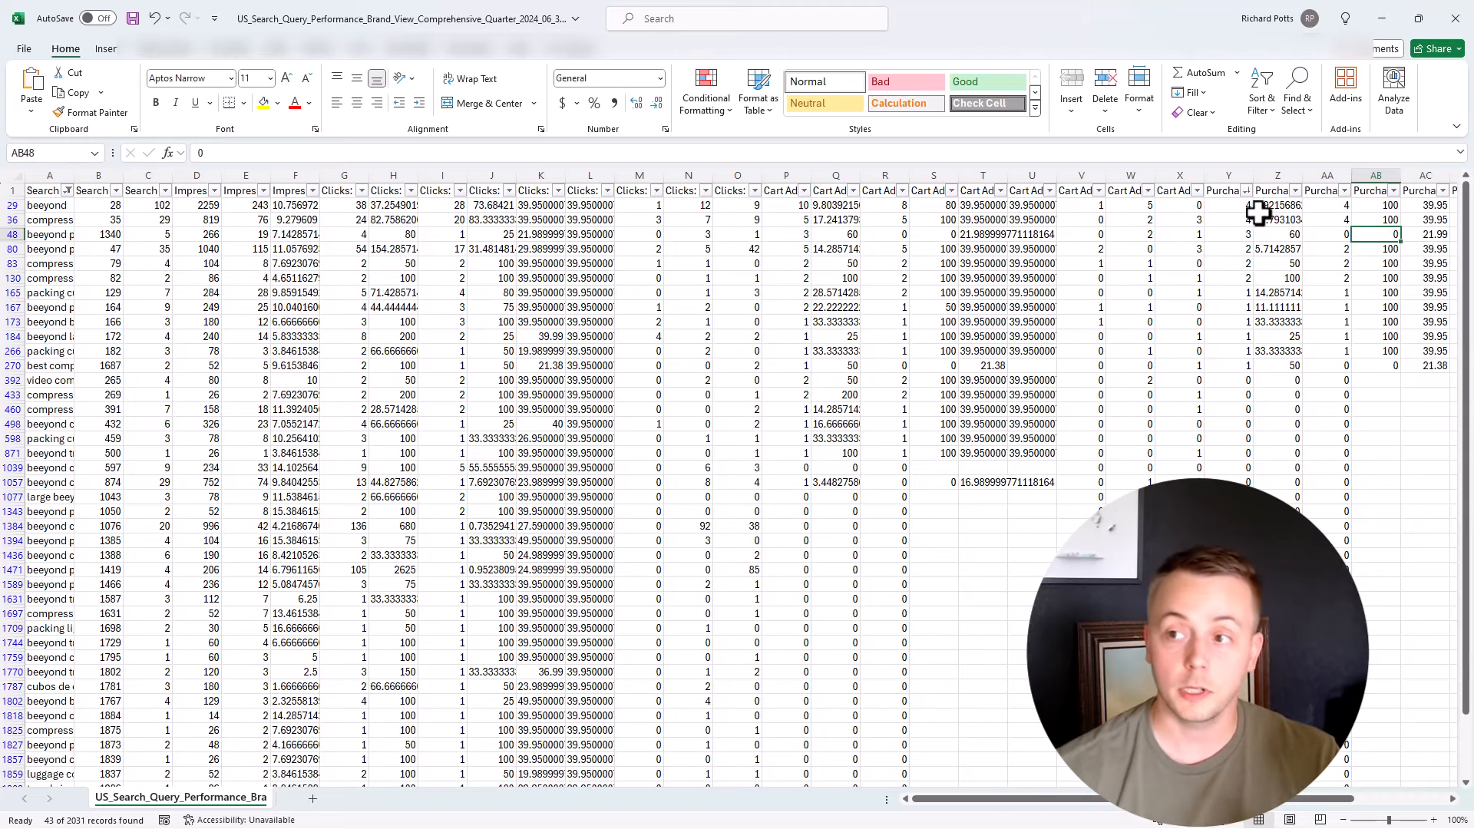
pyautogui.moveTo(1228, 205); pyautogui.dragTo(1229, 365)
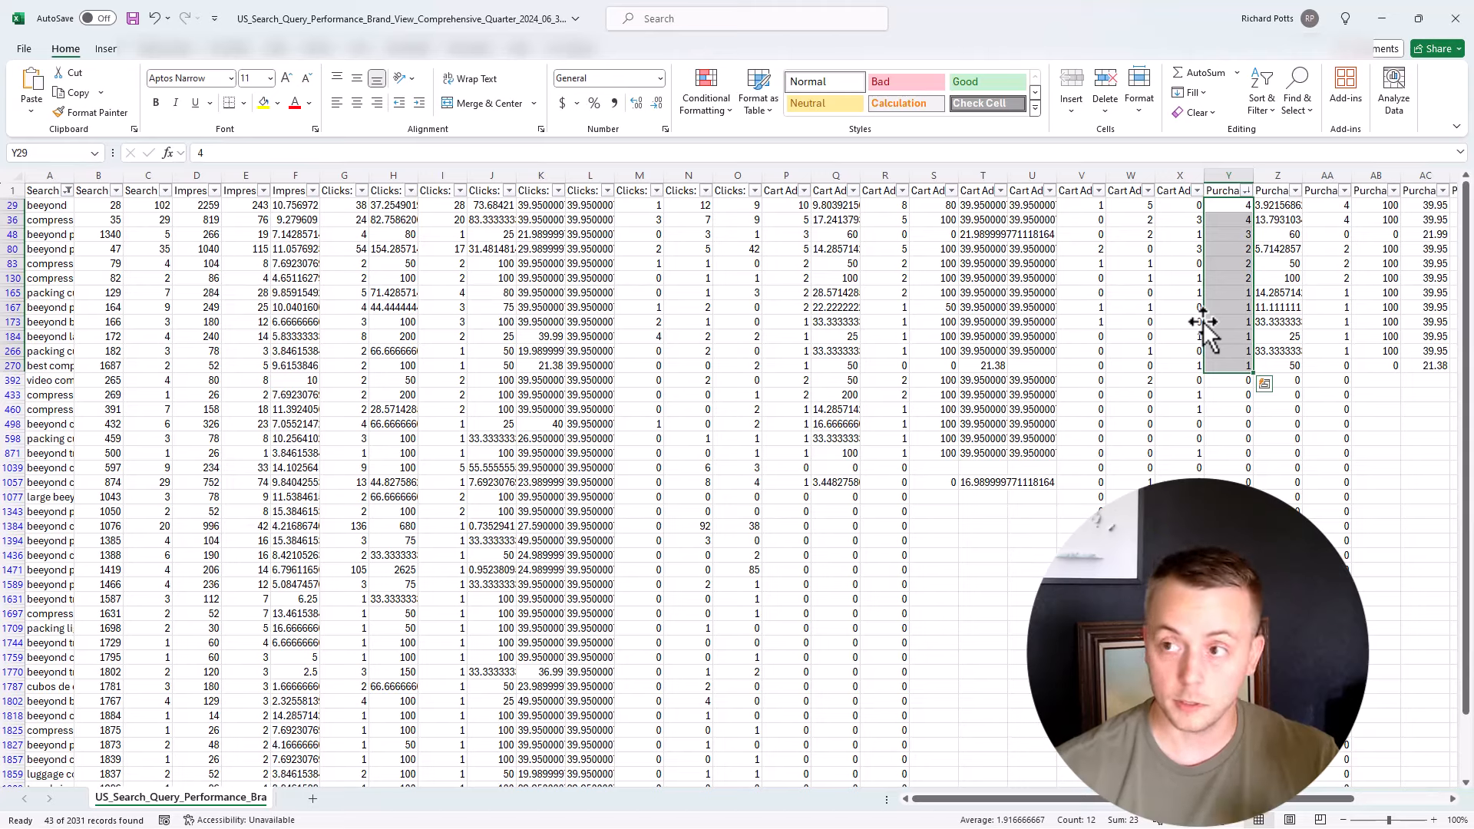
pyautogui.moveTo(1326, 205); pyautogui.dragTo(1309, 359)
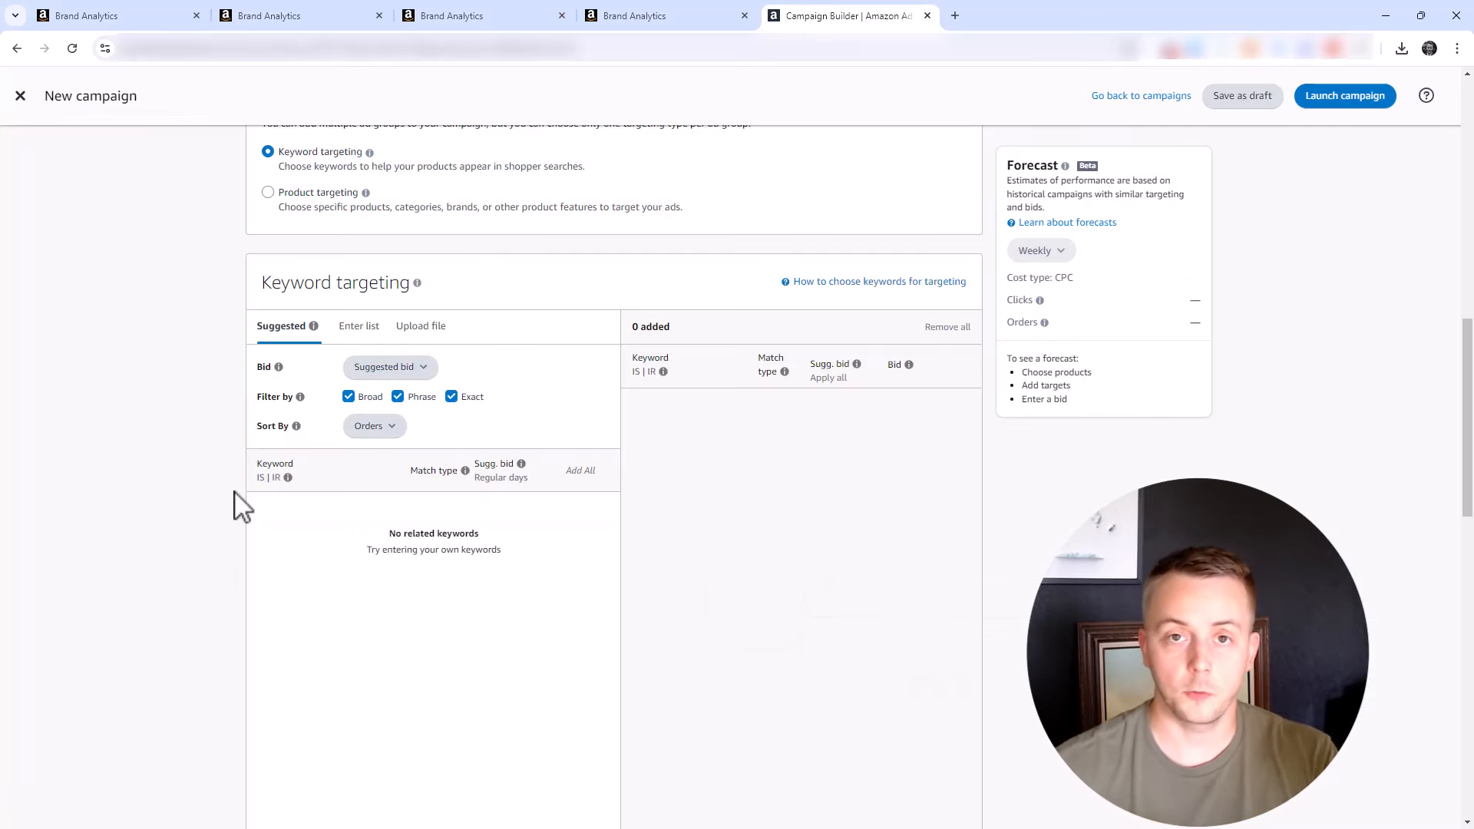
# - In the new campaign's keyword targeting, switch to entering a keyword list with only the Phrase match type enabled
pyautogui.click(350, 396)
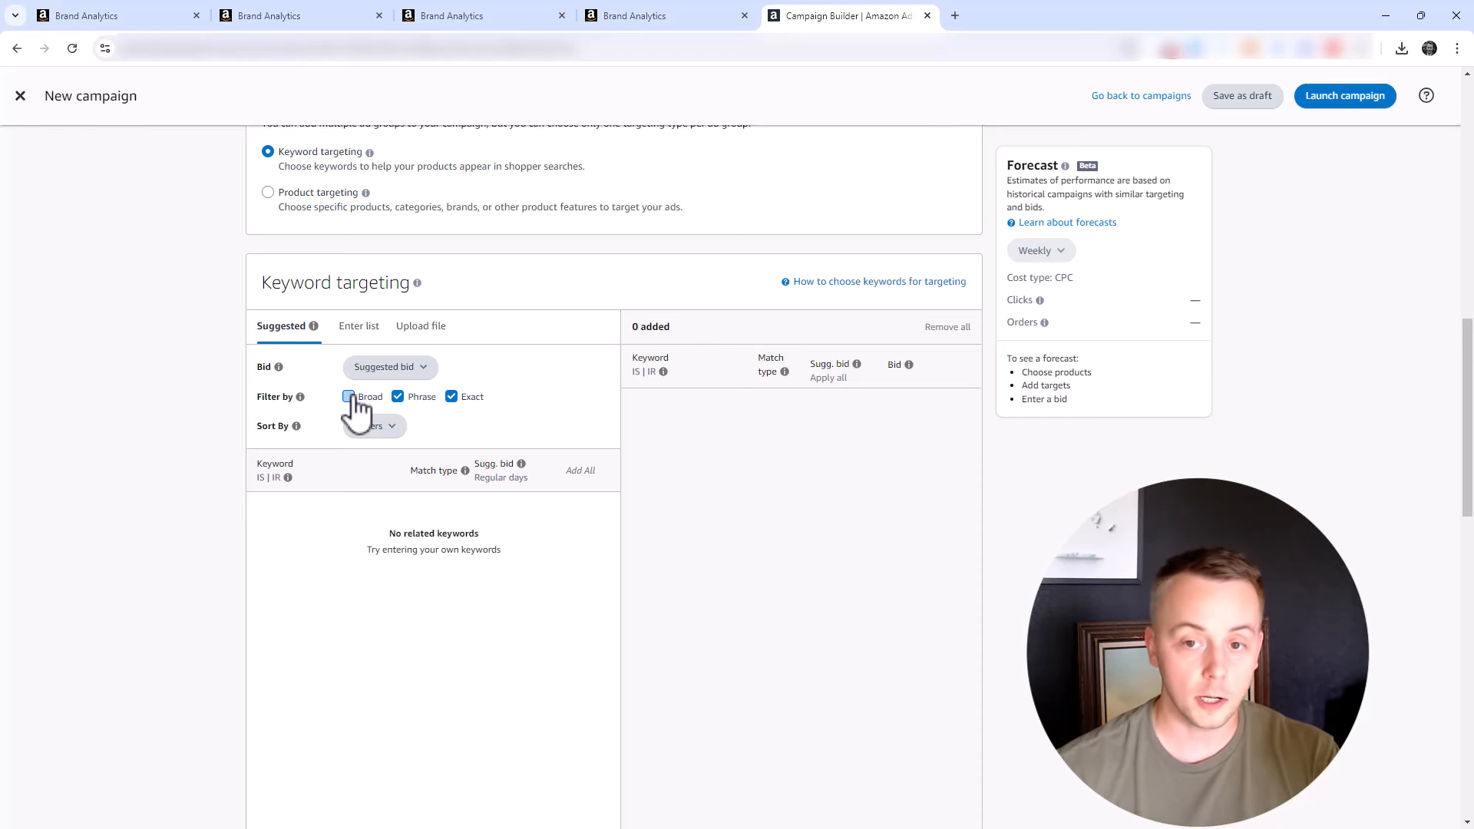
pyautogui.click(374, 338)
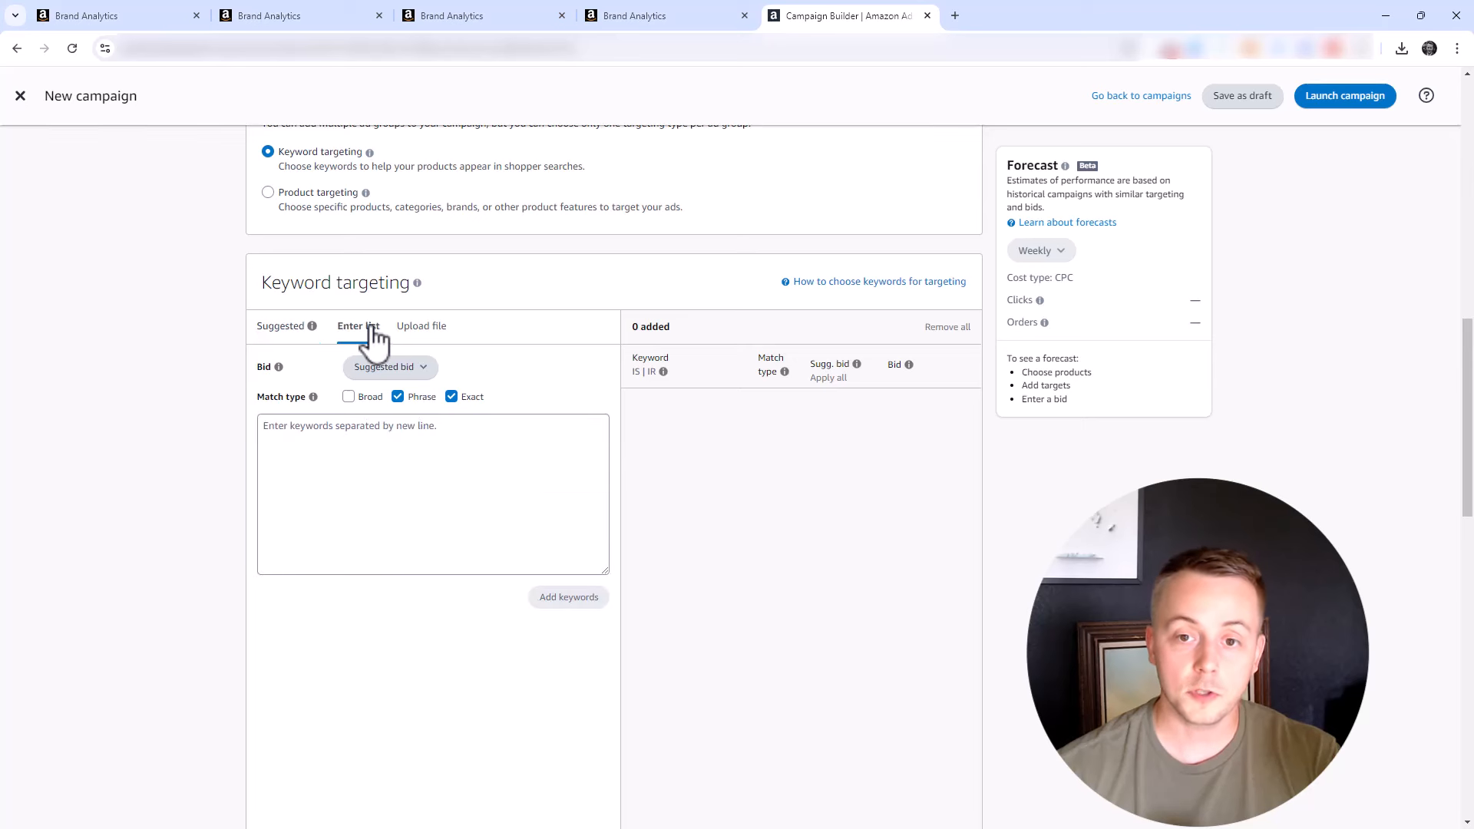
pyautogui.click(451, 396)
# - Enter the keywords beeyond, beeyond packing cube and beeyond compression on separate lines in the keyword list
pyautogui.click(409, 453)
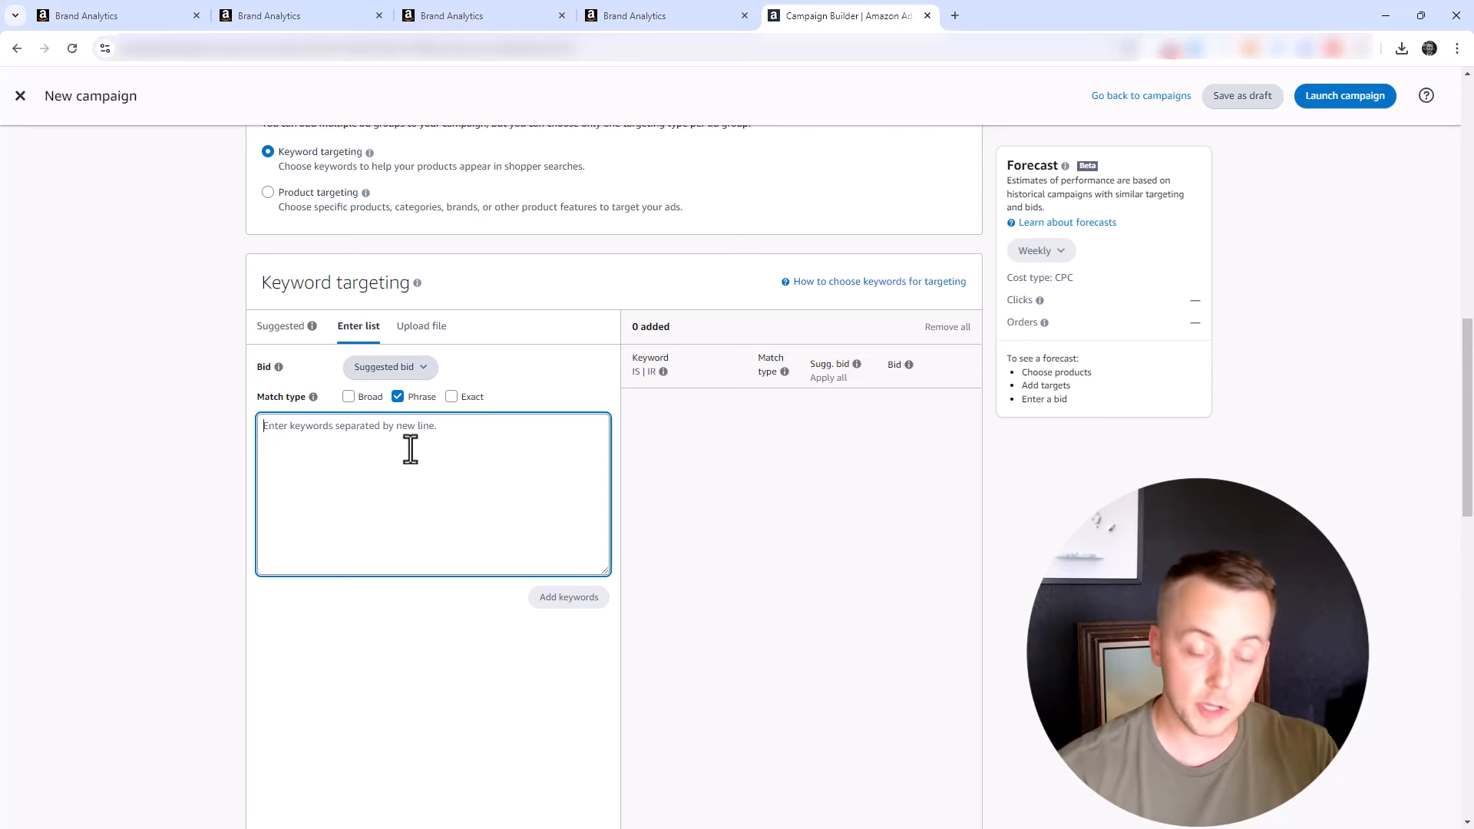
pyautogui.write('beeyond')
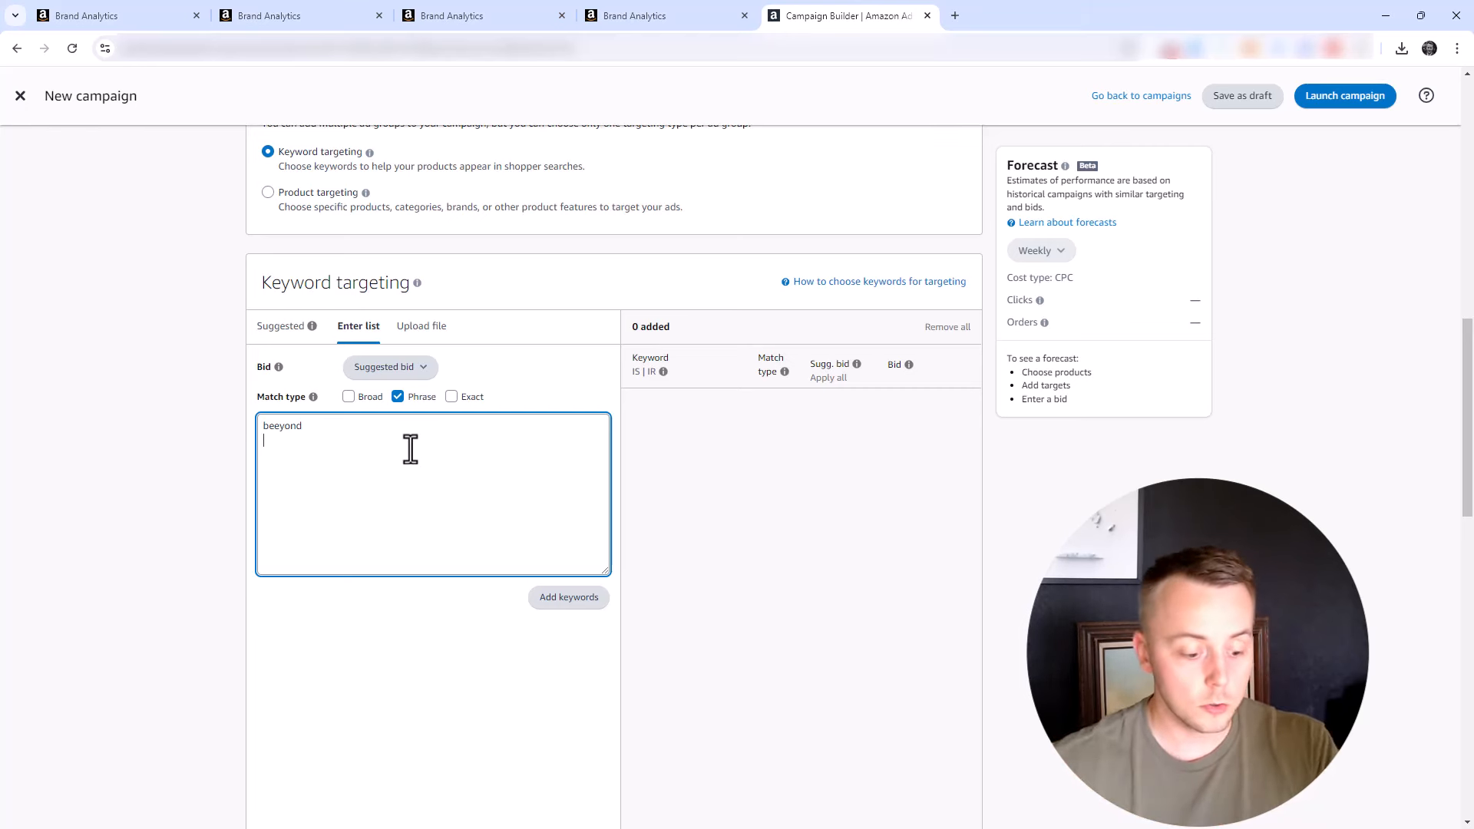
pyautogui.write('beeyond ')
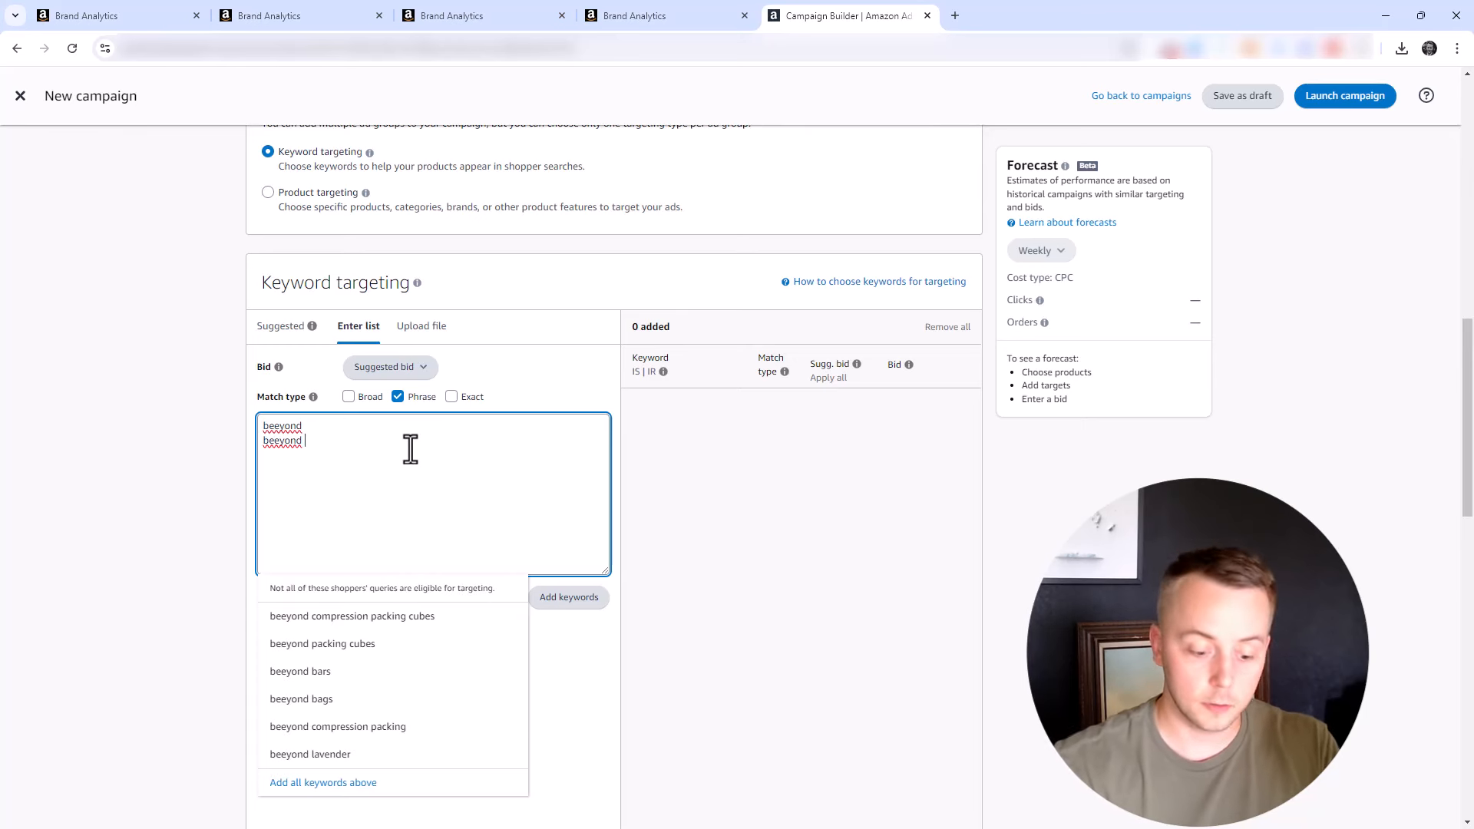
pyautogui.write('packing cube')
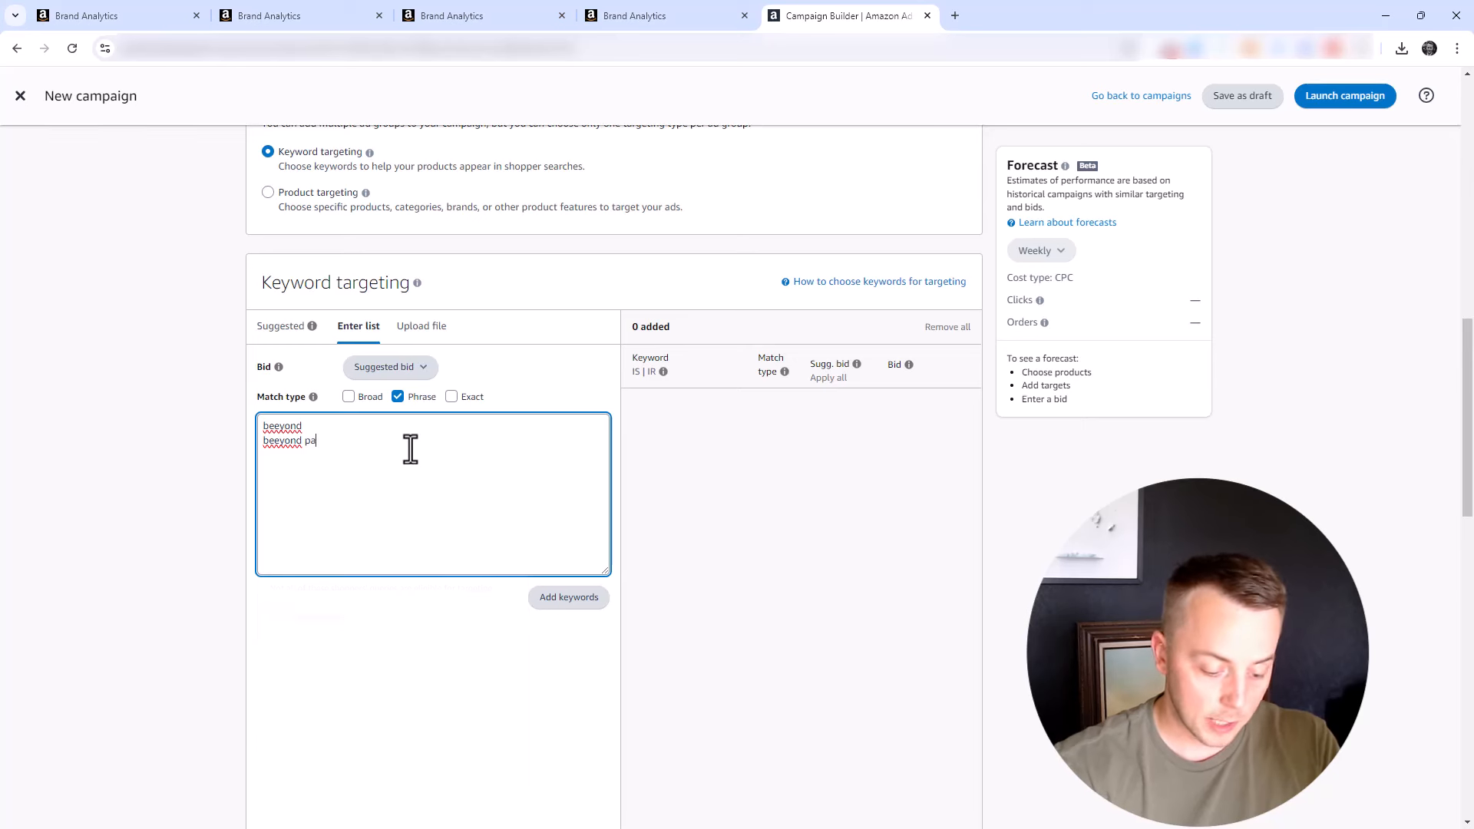
pyautogui.press('Return')
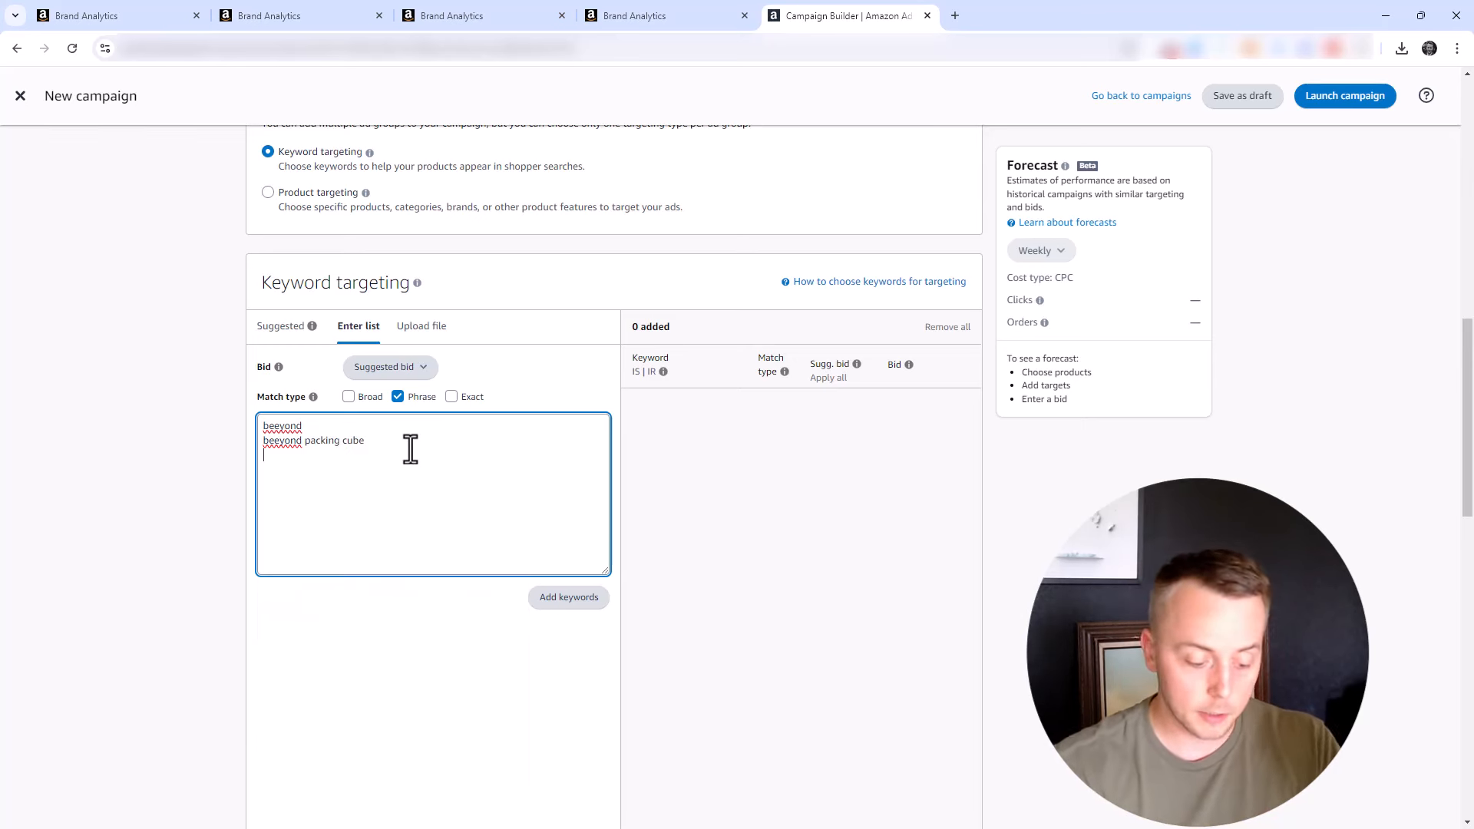
pyautogui.write('b')
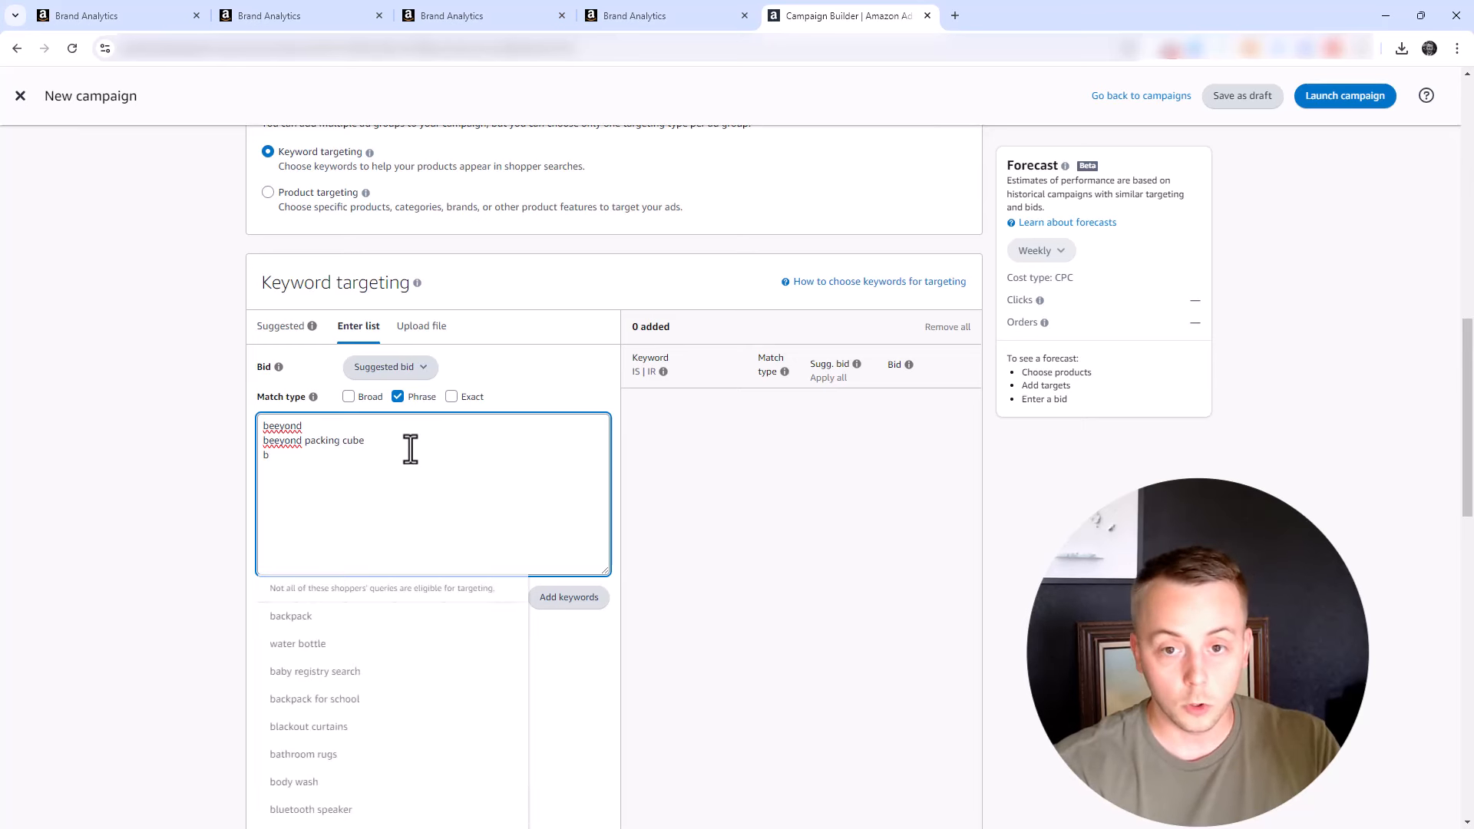
pyautogui.write('eeyond compression')
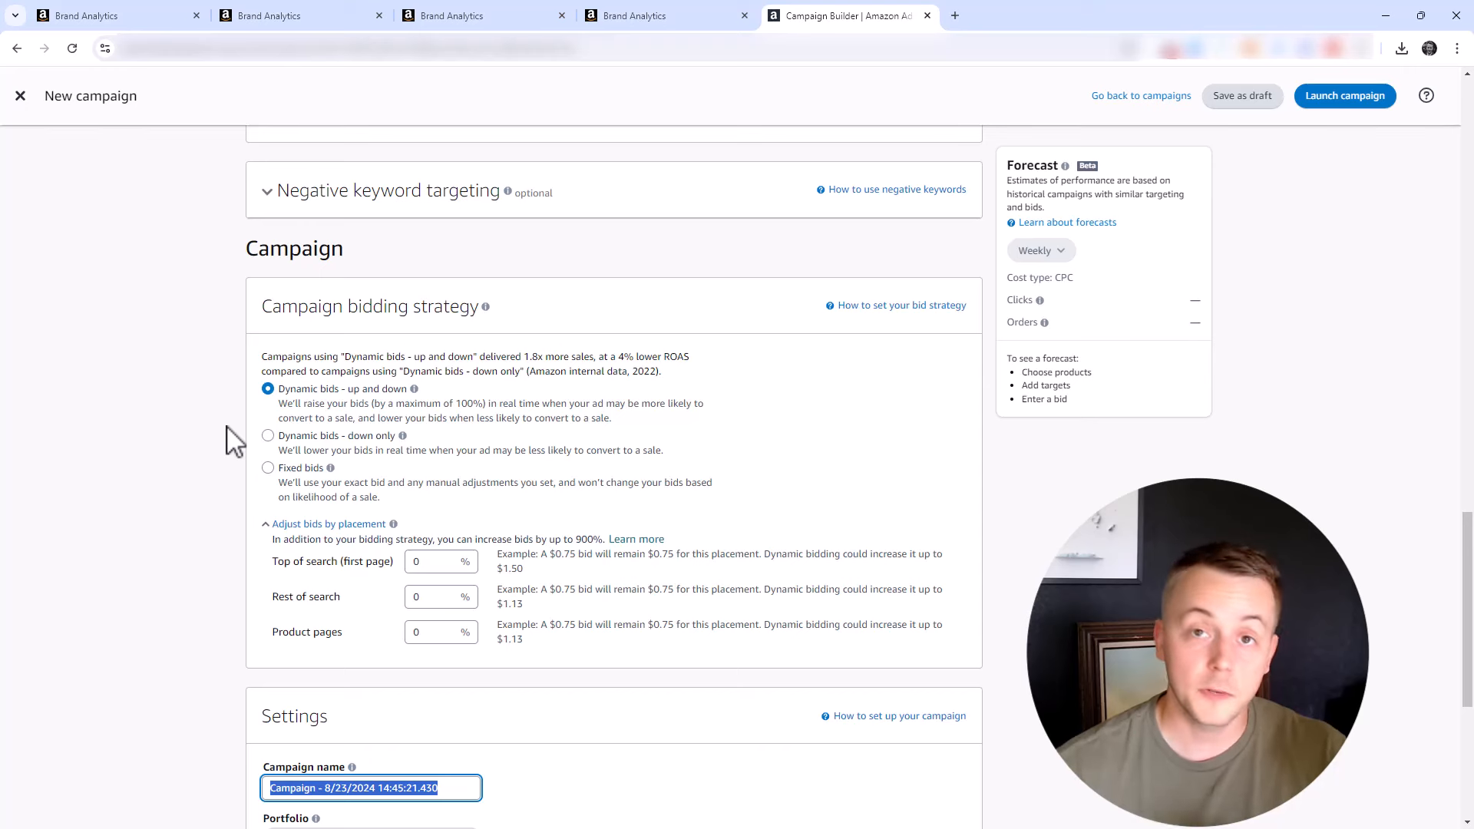
# - Switch the campaign's manual targeting to Product targeting and search its categories for Travel Packing Organizers
pyautogui.scroll(10, 215, 483)
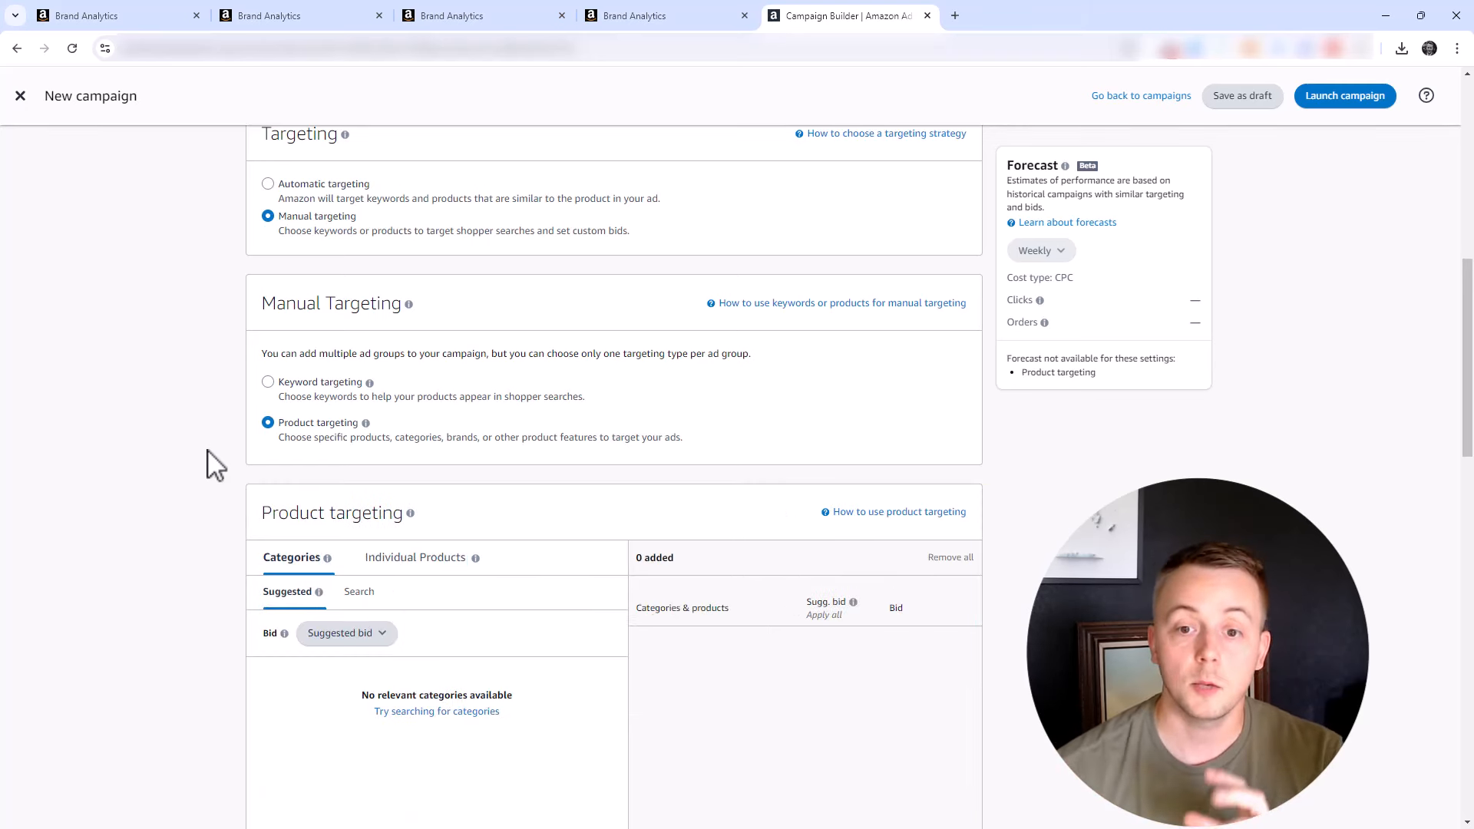
pyautogui.scroll(-1, 208, 450)
pyautogui.scroll(-2, 215, 466)
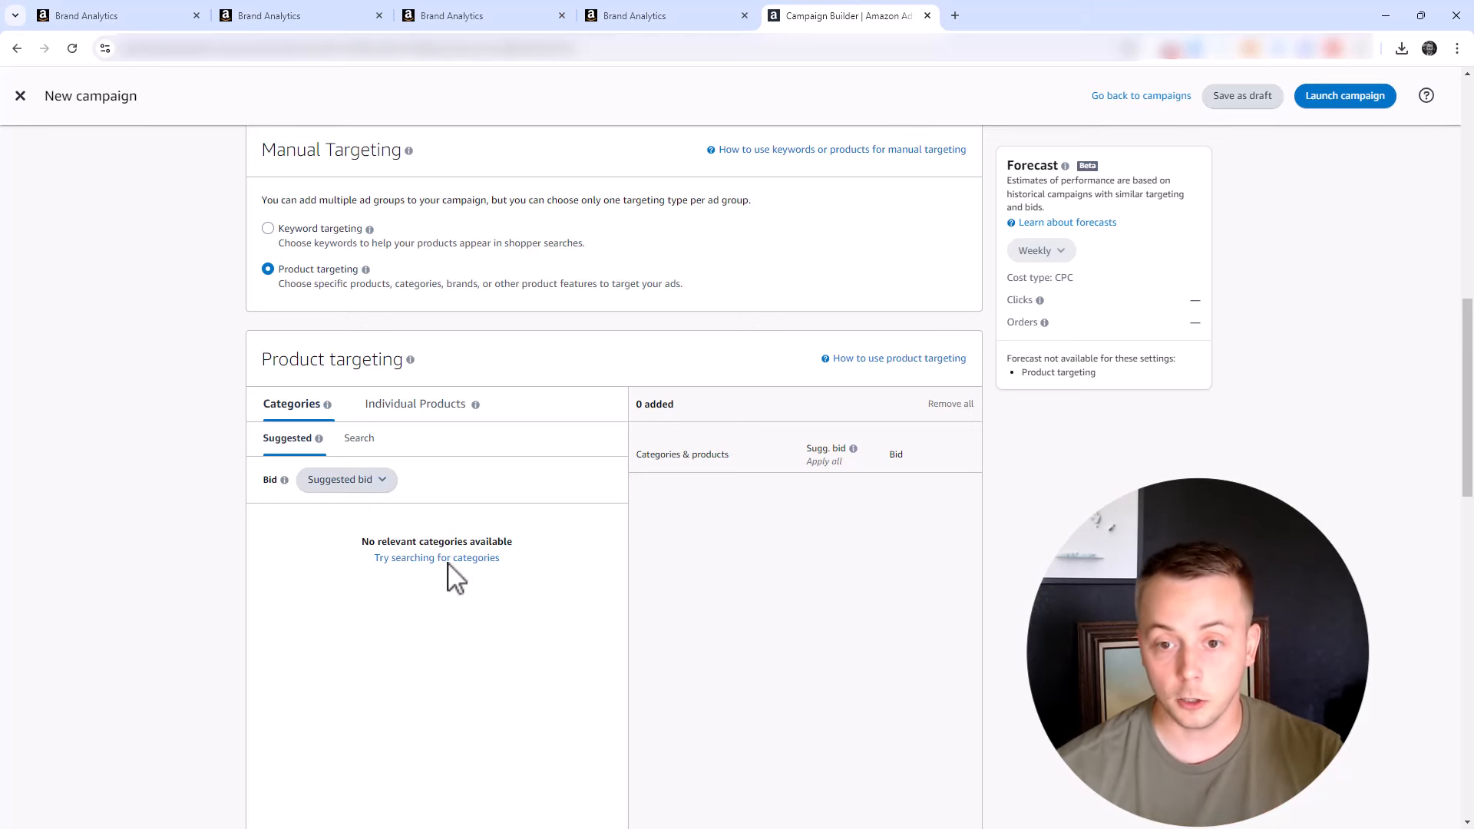
pyautogui.click(361, 438)
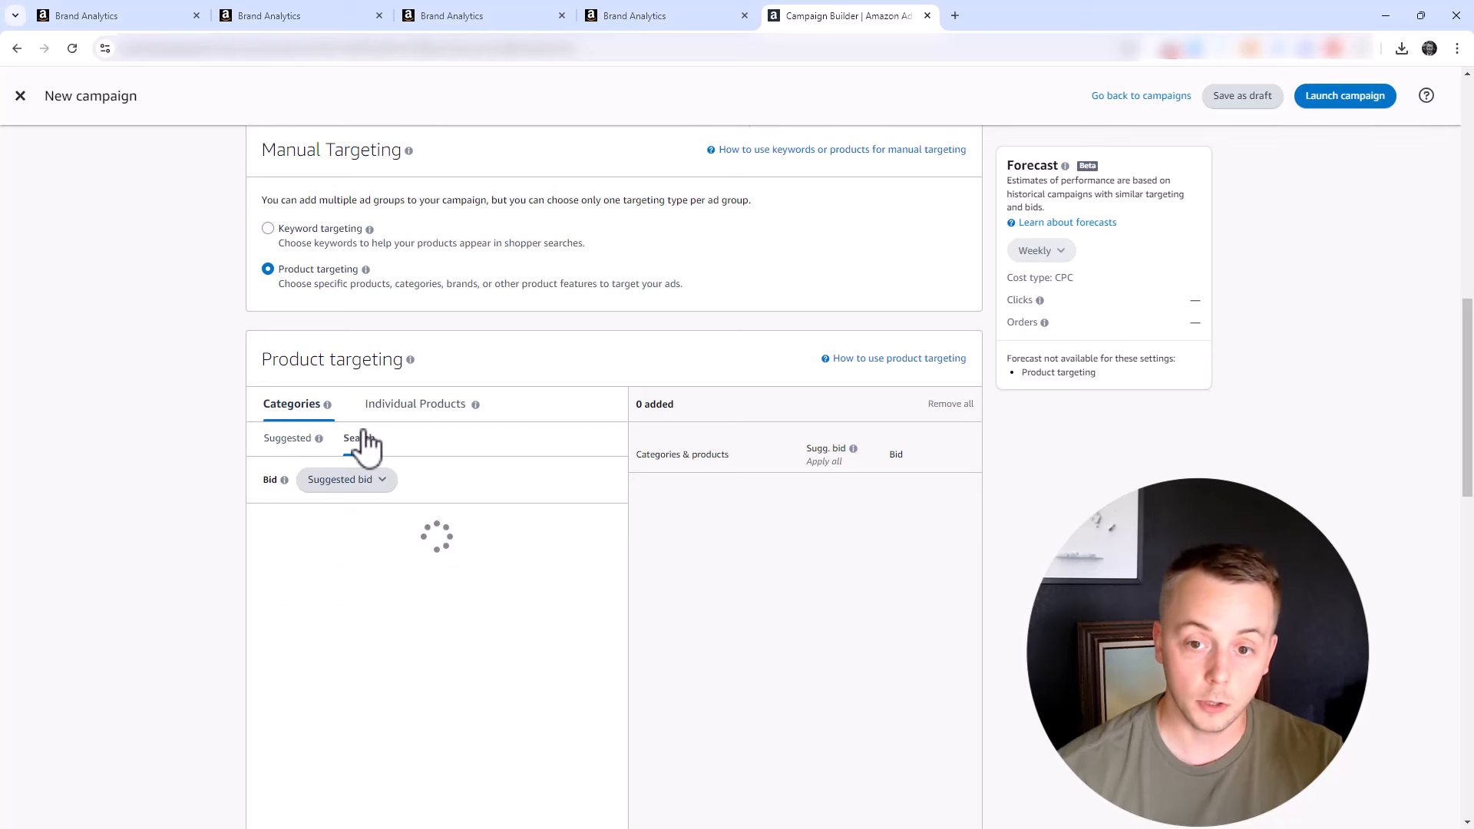
pyautogui.scroll(-1, 235, 473)
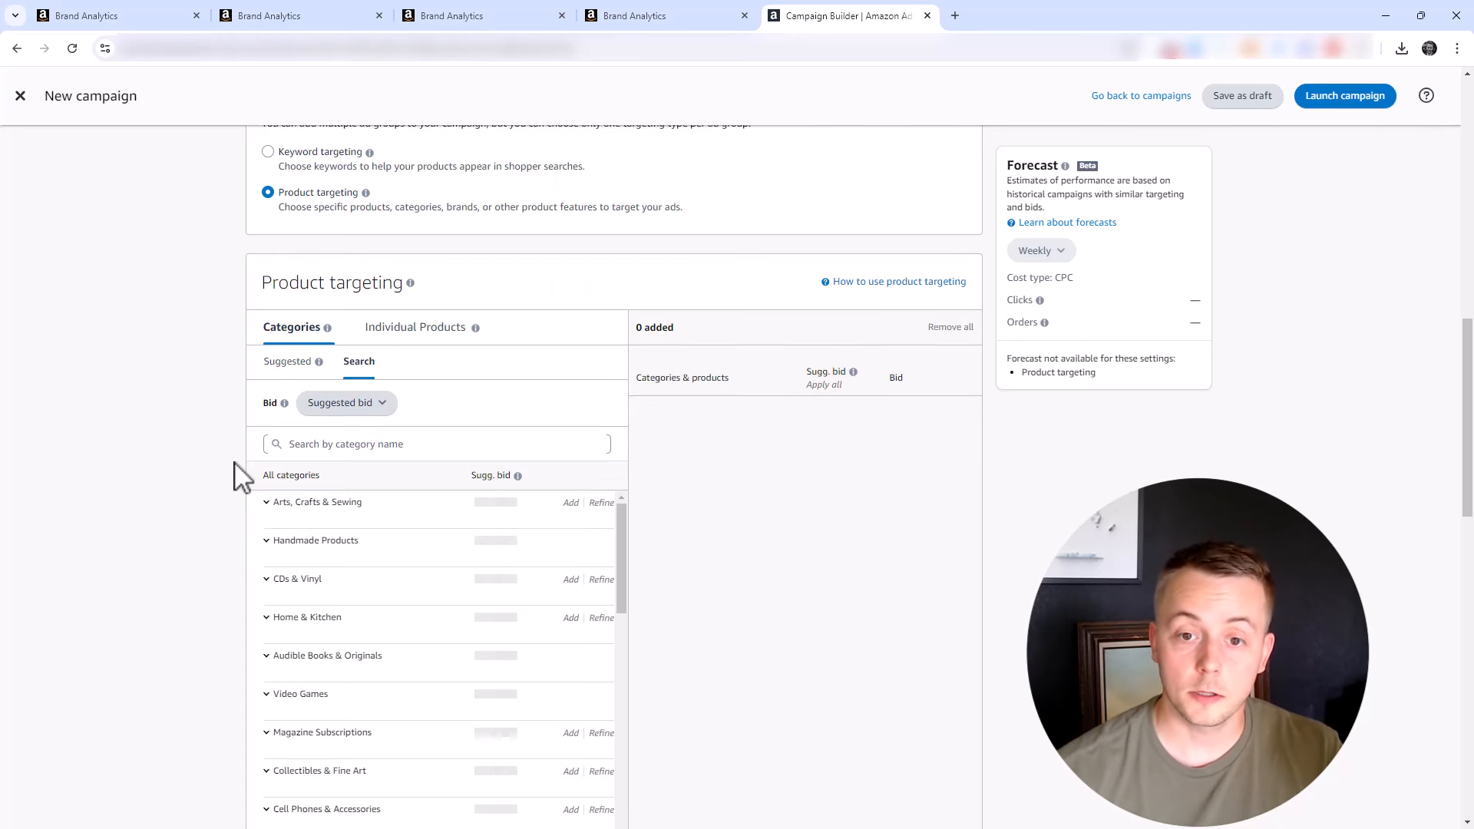
pyautogui.click(300, 442)
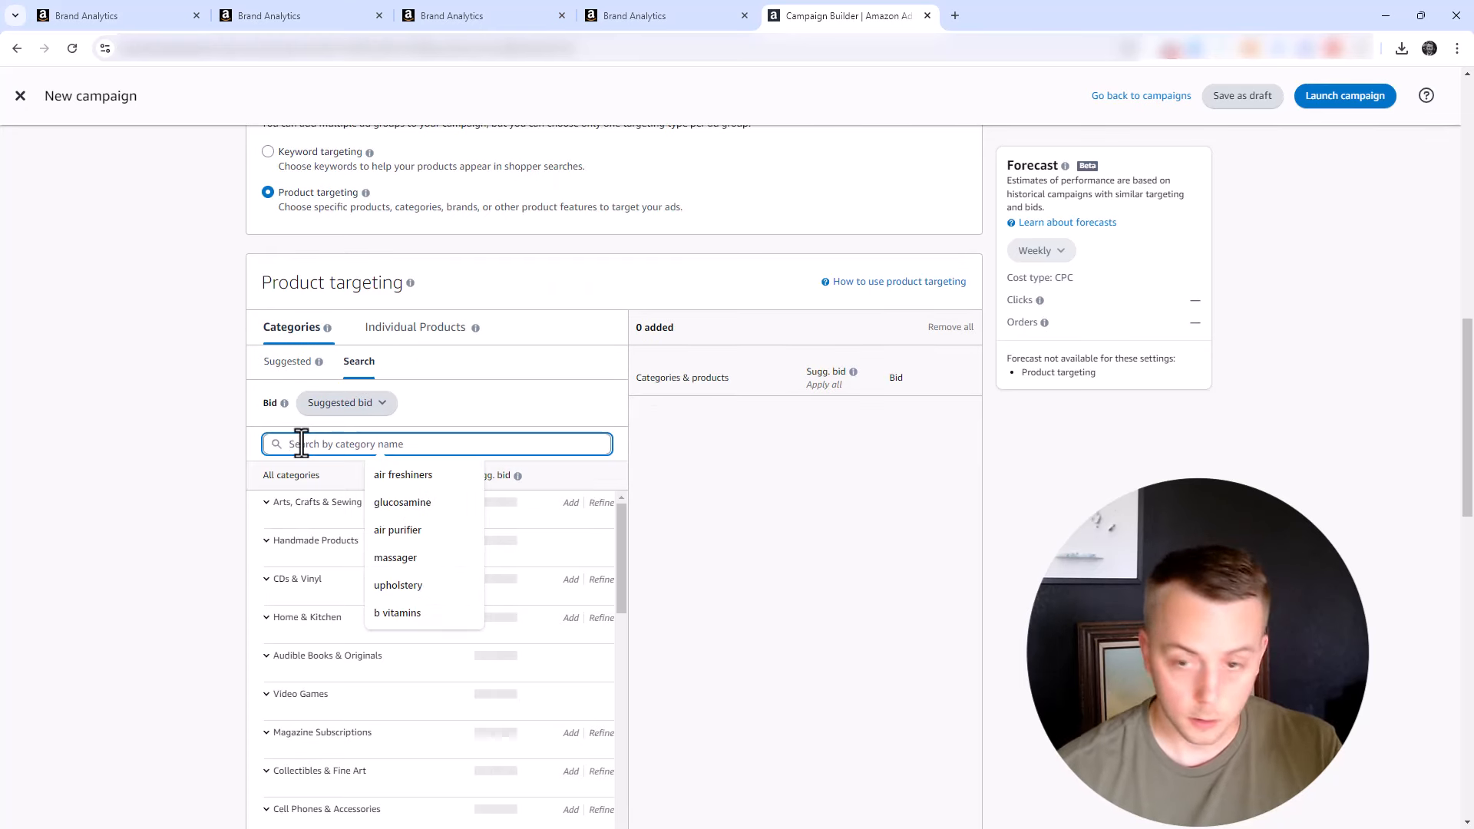
pyautogui.write('Travel Packing Organizers')
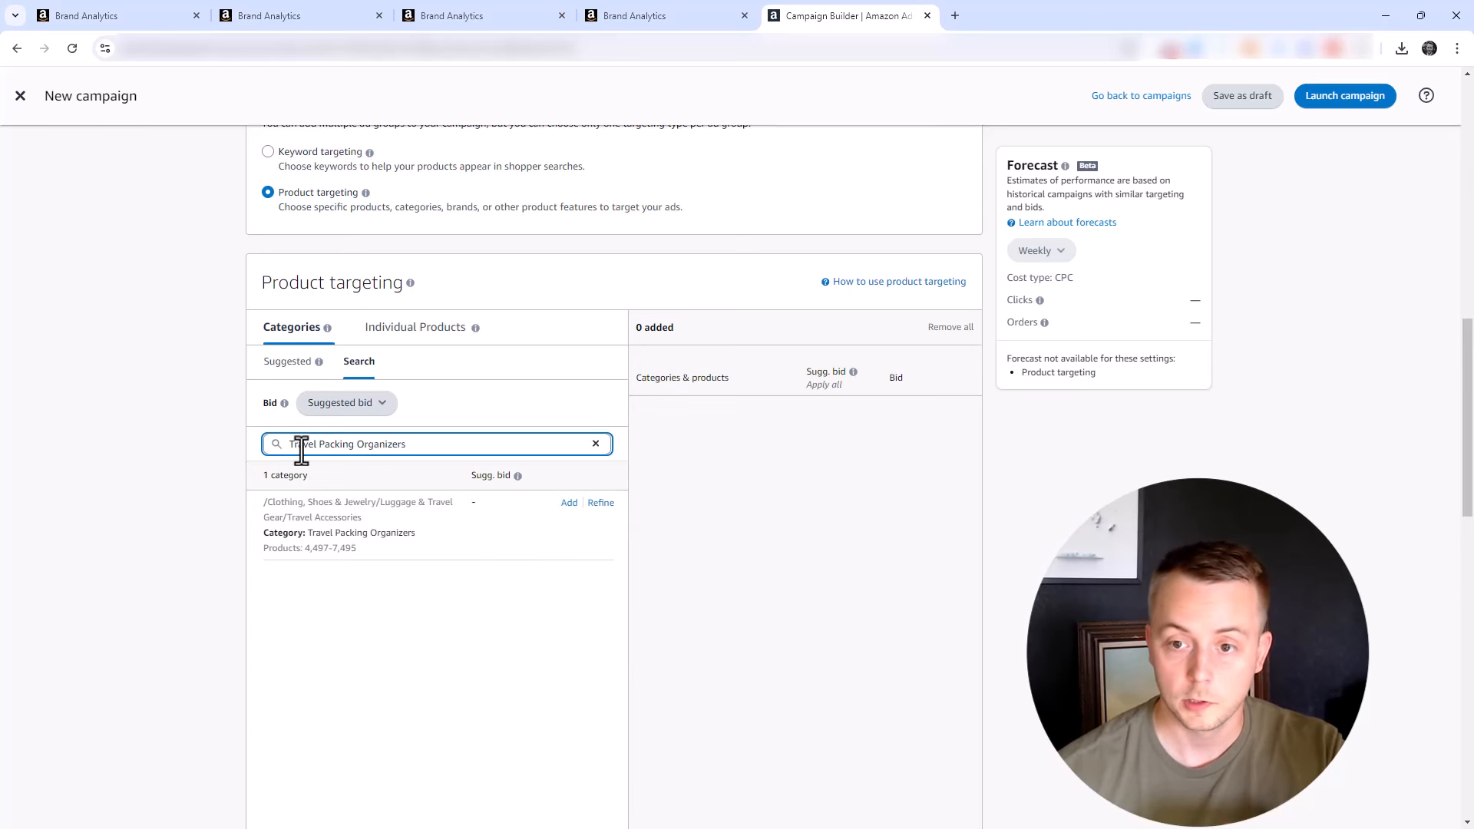
# - Refine the Travel Packing Organizers category to the Beeyond brand and add it as a target
pyautogui.click(601, 505)
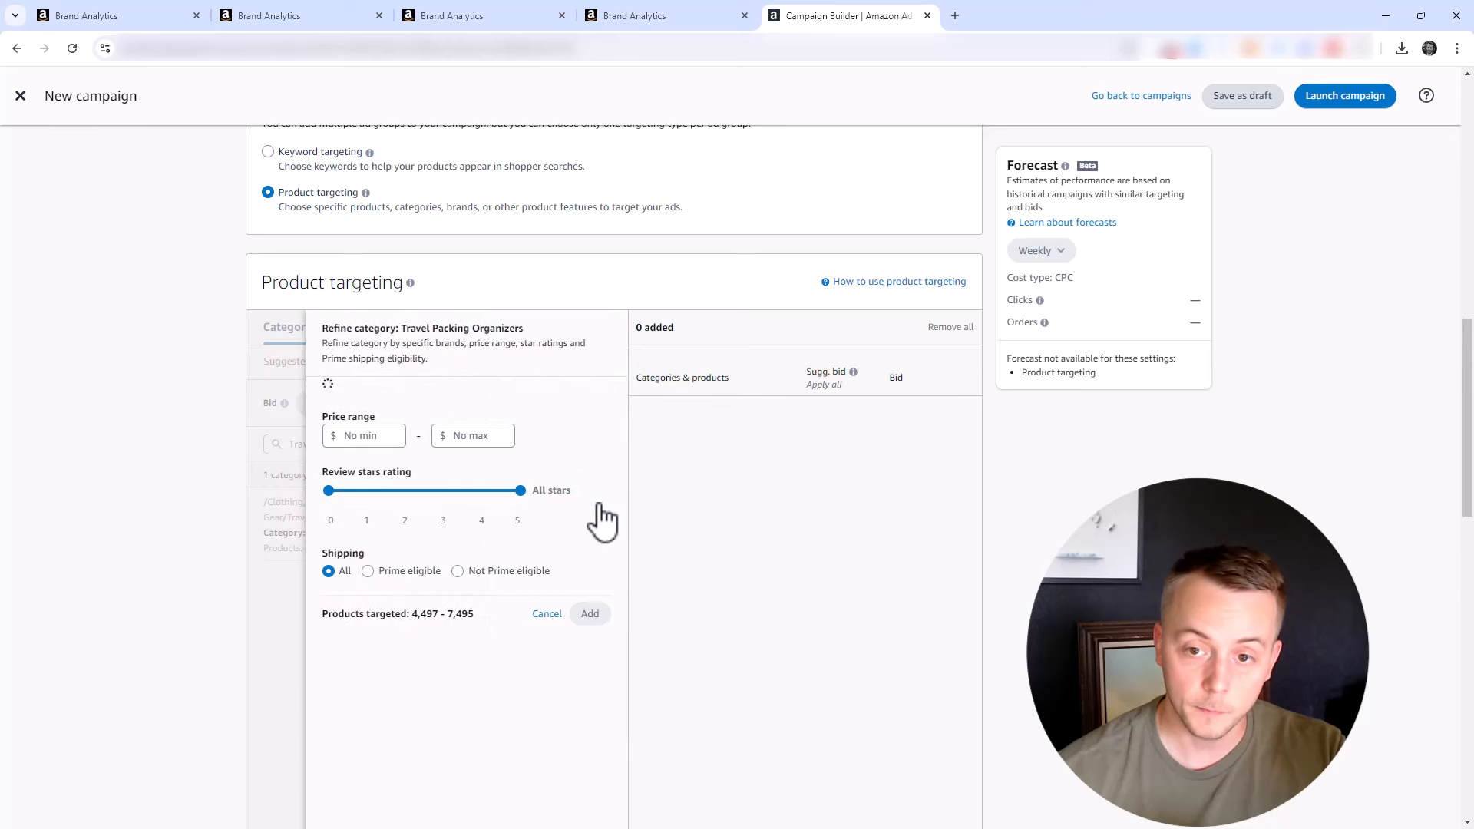
pyautogui.click(392, 421)
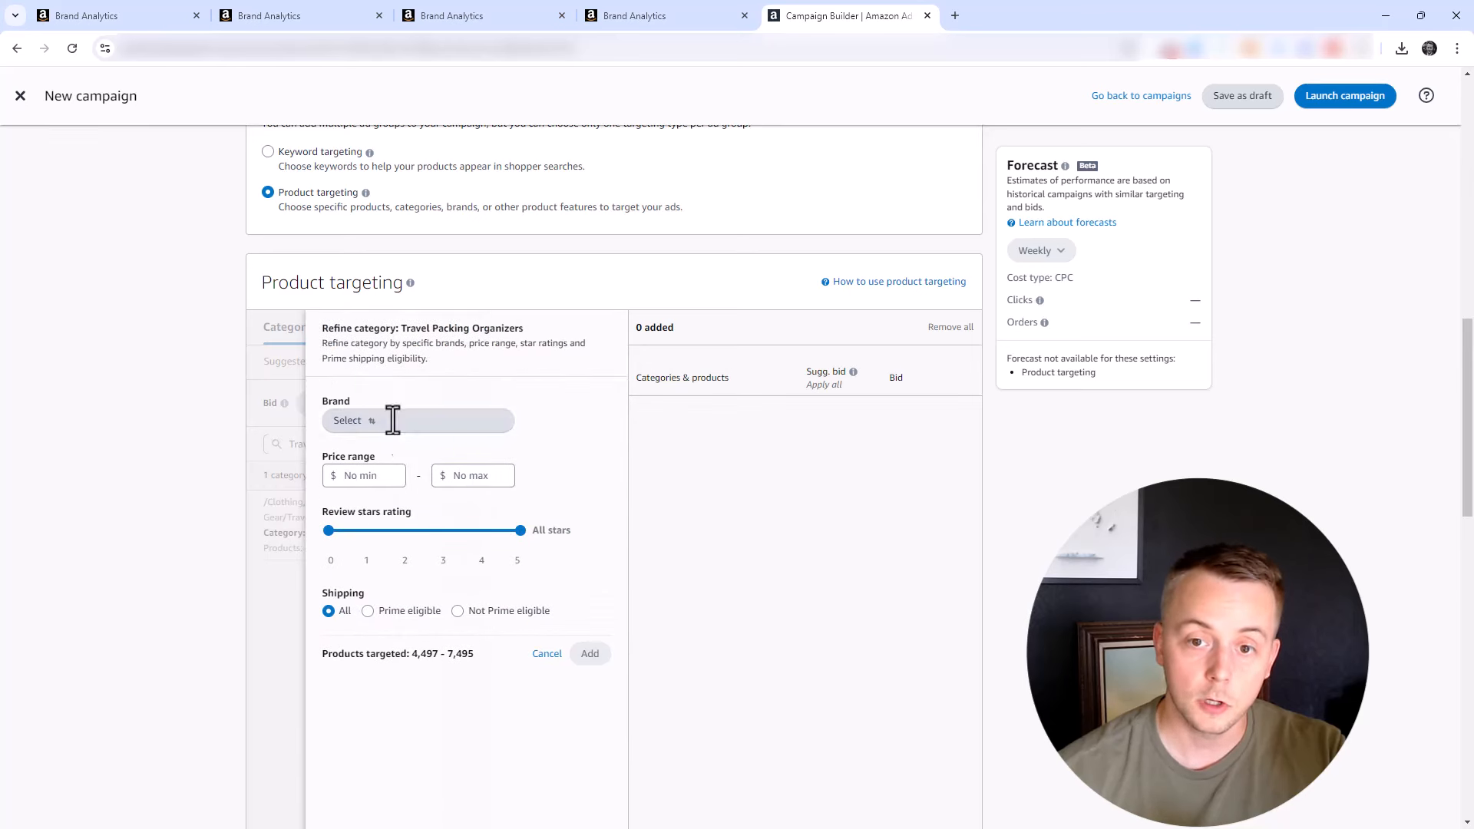
pyautogui.click(398, 423)
pyautogui.write('beeyond')
pyautogui.click(360, 455)
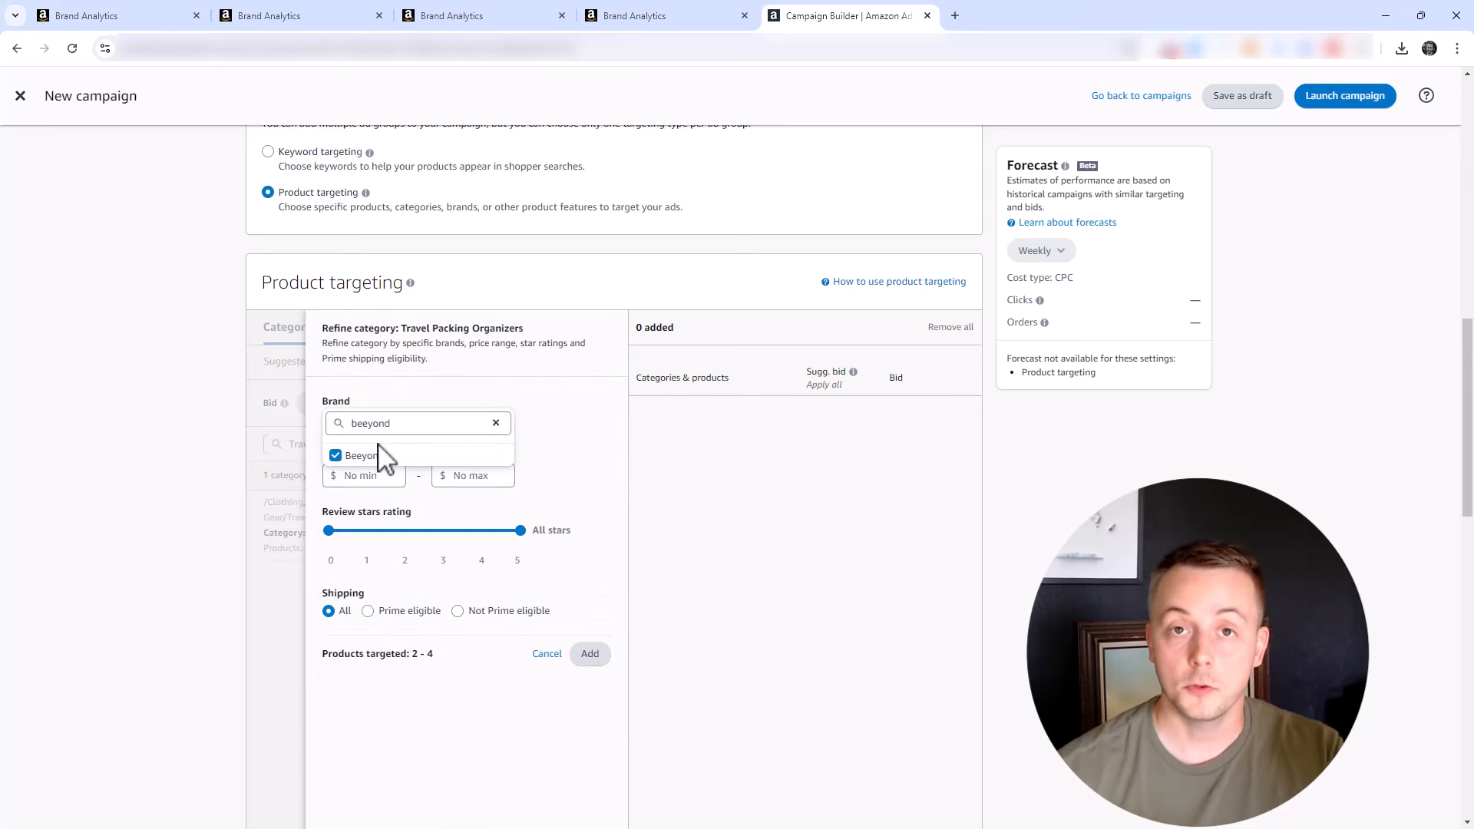
pyautogui.click(599, 652)
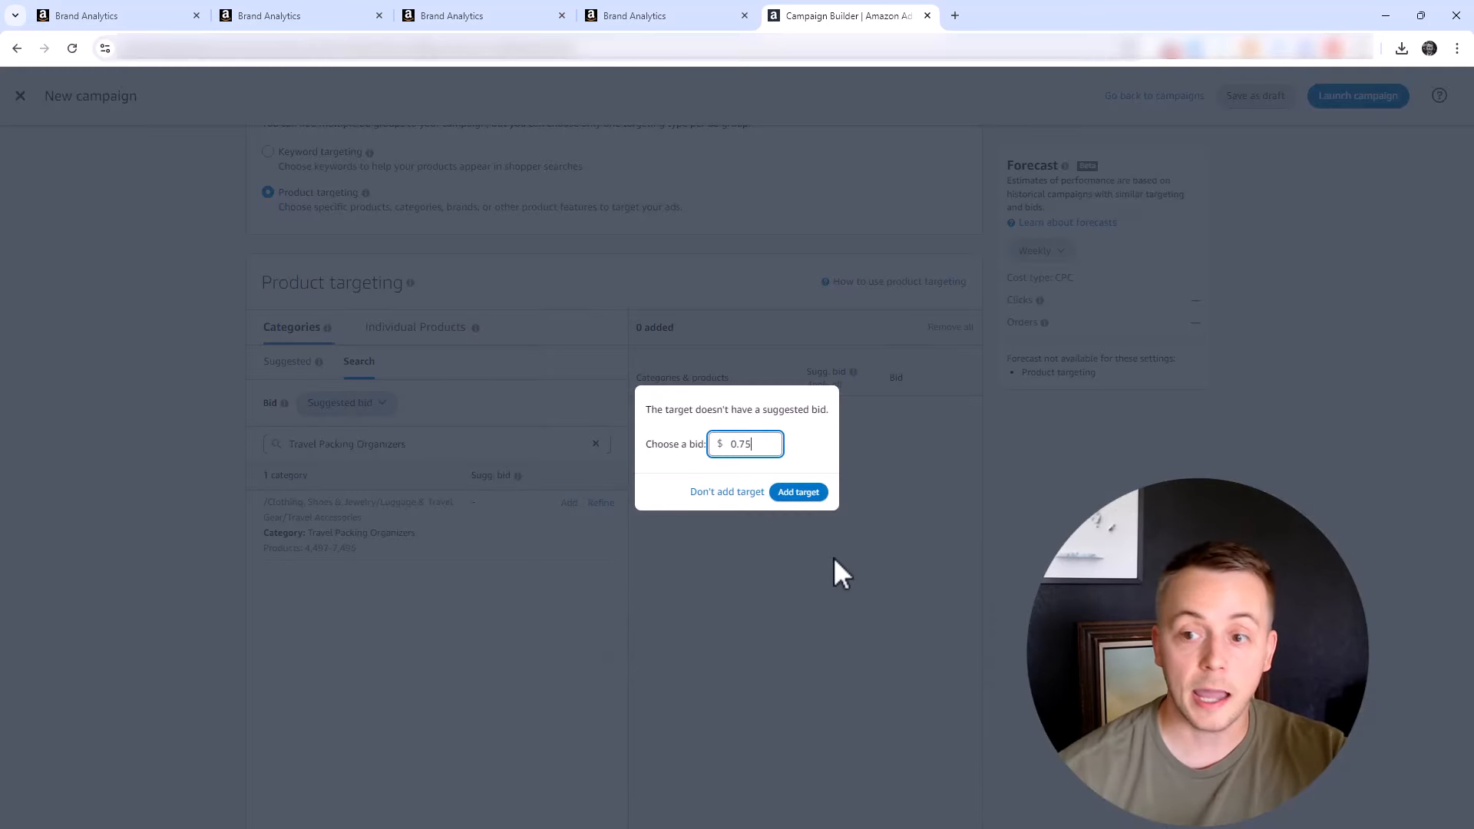
# - Clear the default bid amount for the refined category target
pyautogui.press('BackSpace')
pyautogui.press('BackSpace')
pyautogui.press('BackSpace')
pyautogui.press('BackSpace')
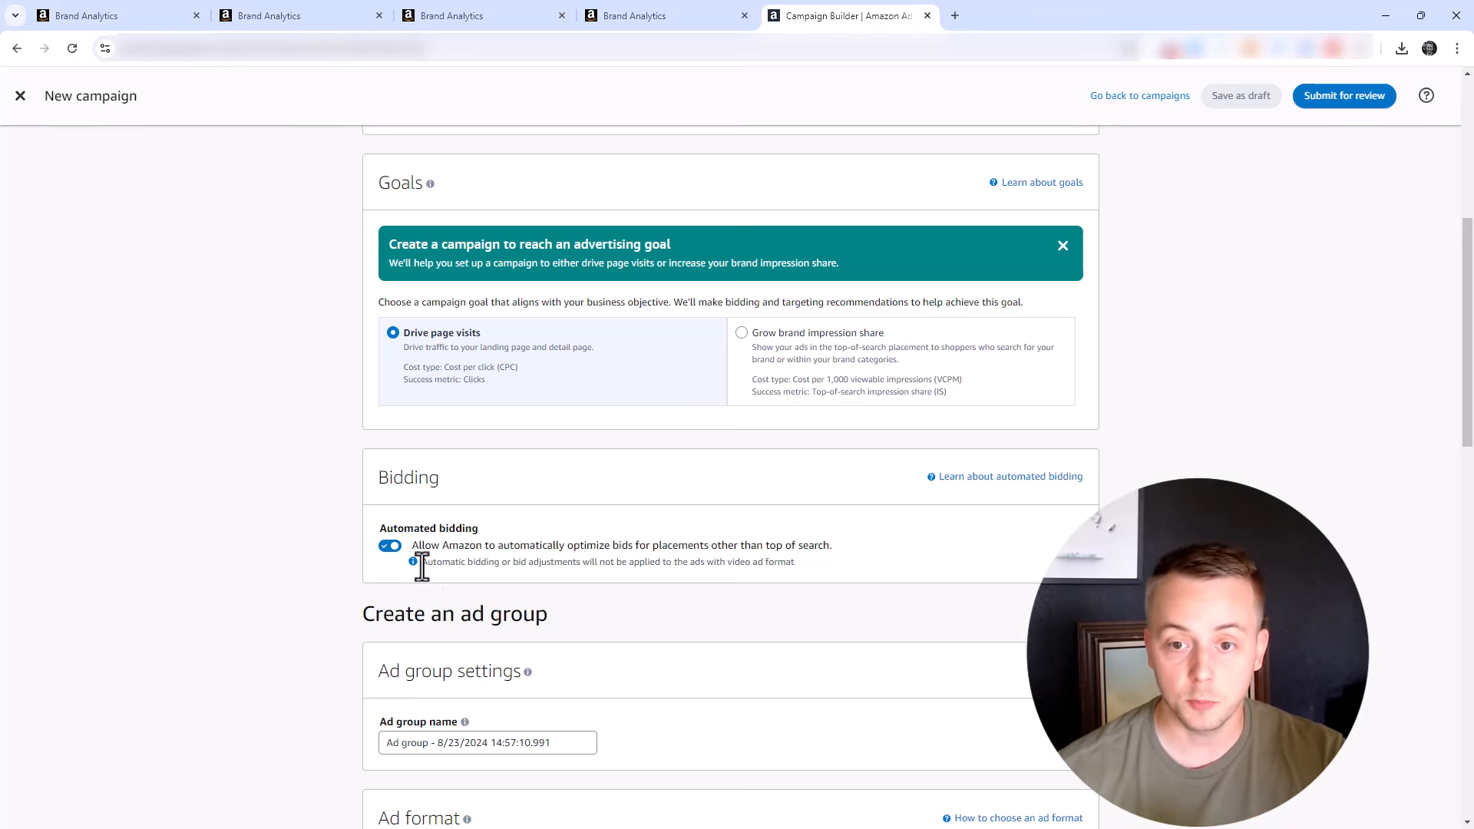
# - In the Drive page visits campaign, turn off automated bidding and decrease bids by 99% for placements other than top of search
pyautogui.click(389, 546)
pyautogui.click(389, 546)
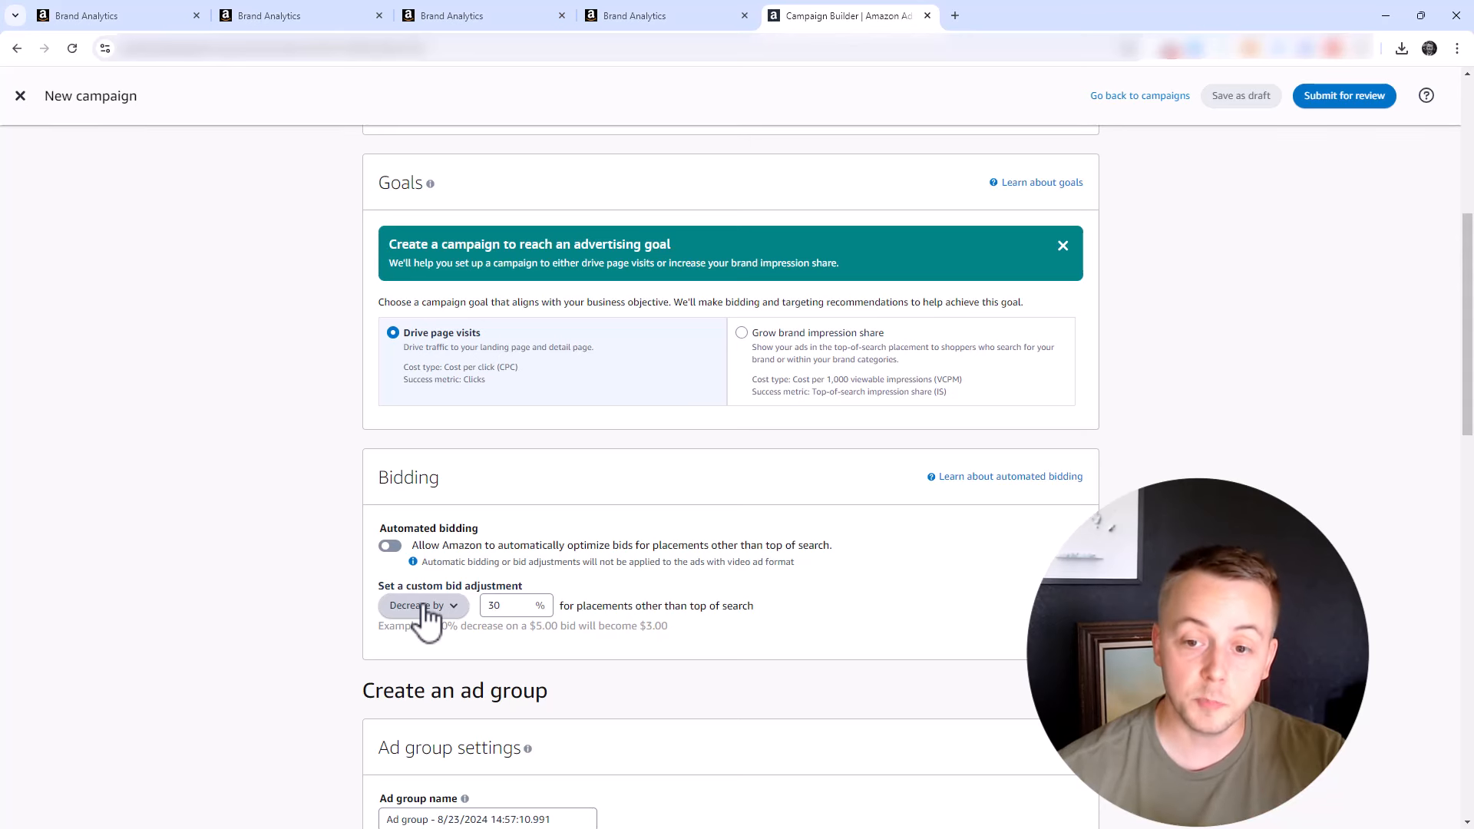
pyautogui.doubleClick(494, 606)
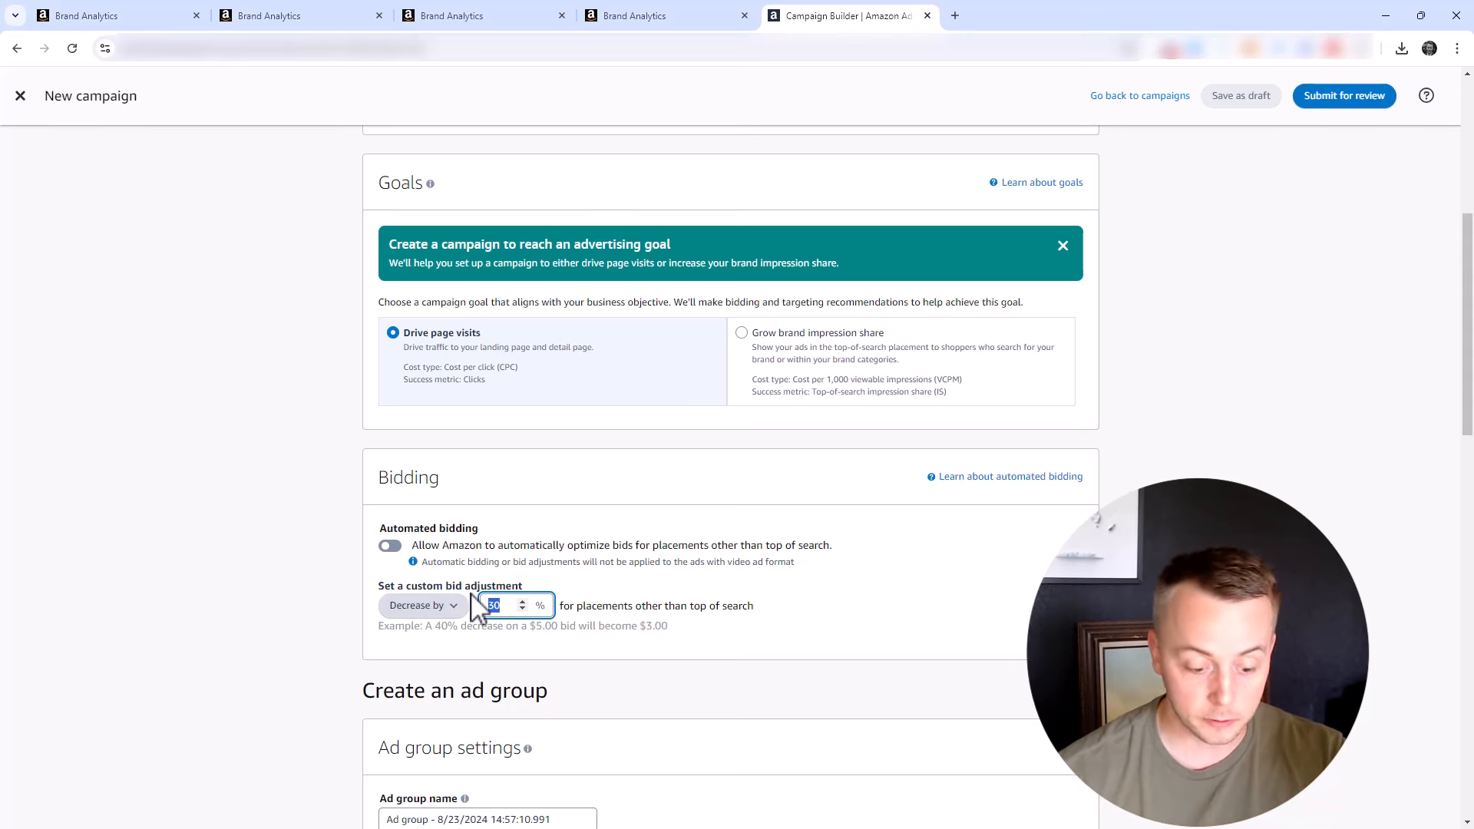
pyautogui.write('99')
pyautogui.click(258, 622)
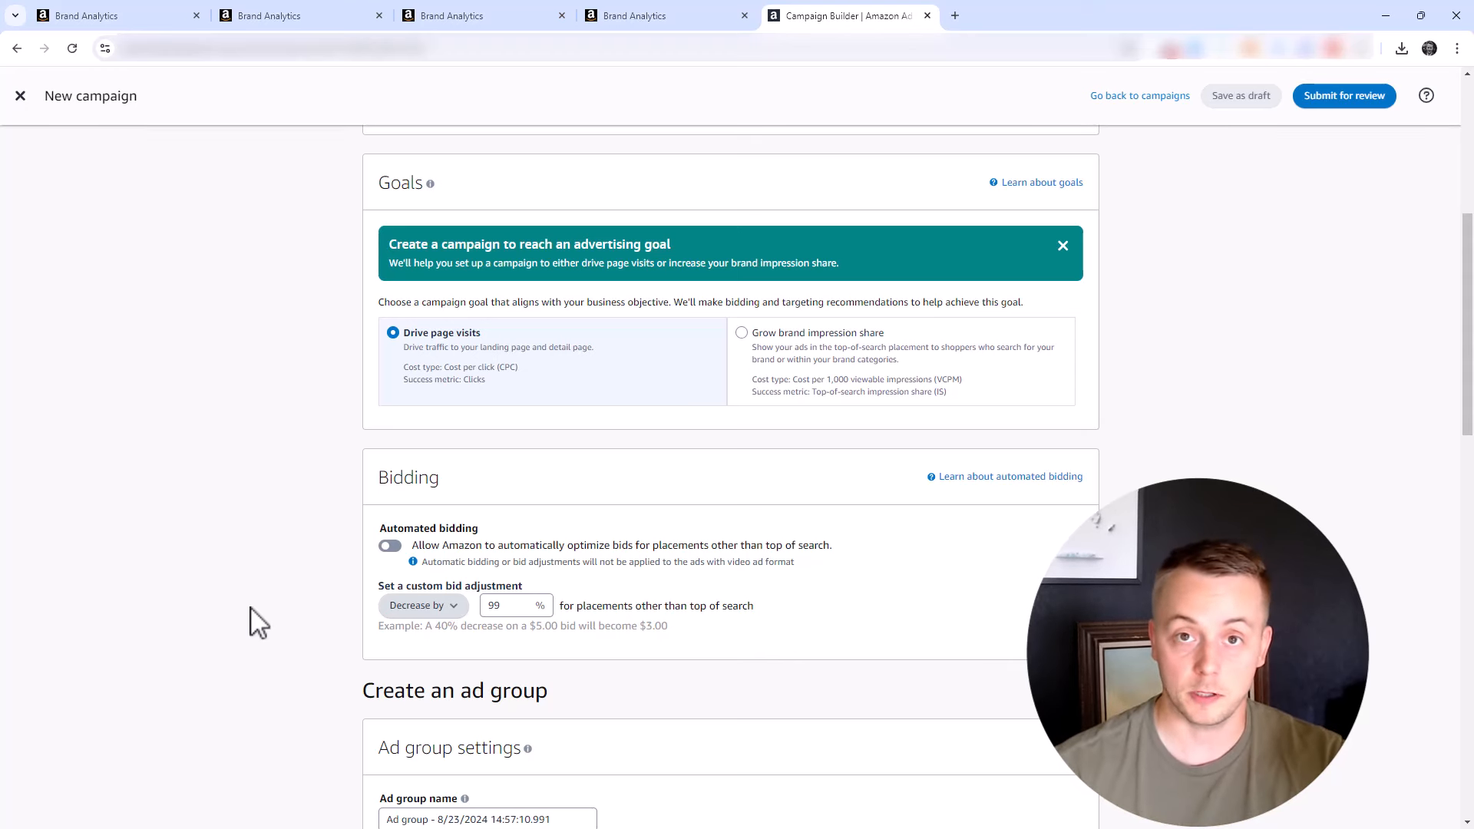
# - Set the ad group's optimization strategy to Reach and disable keeping the success metric at or below a desired value
pyautogui.scroll(-8, 257, 621)
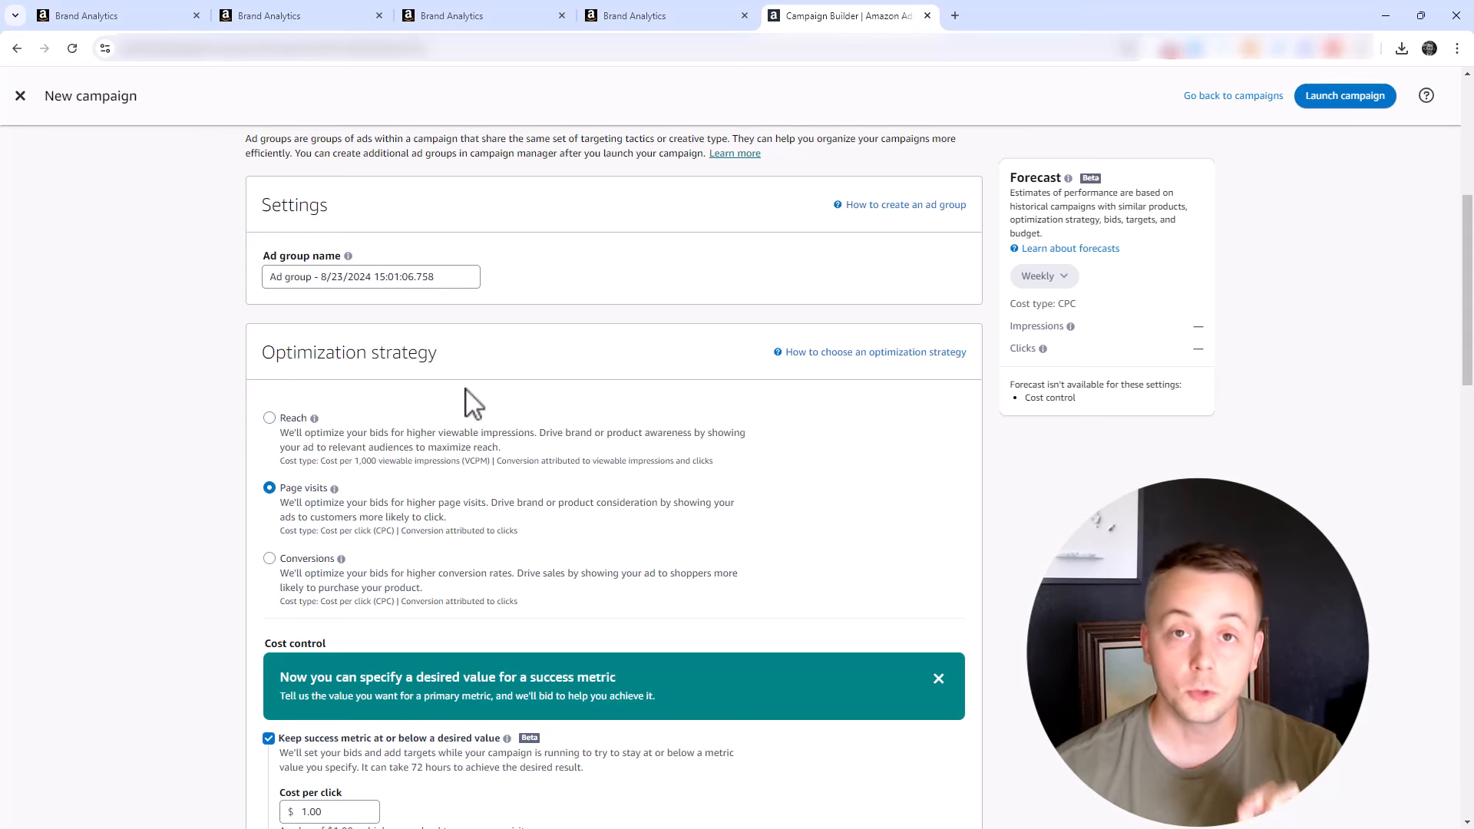
pyautogui.click(270, 417)
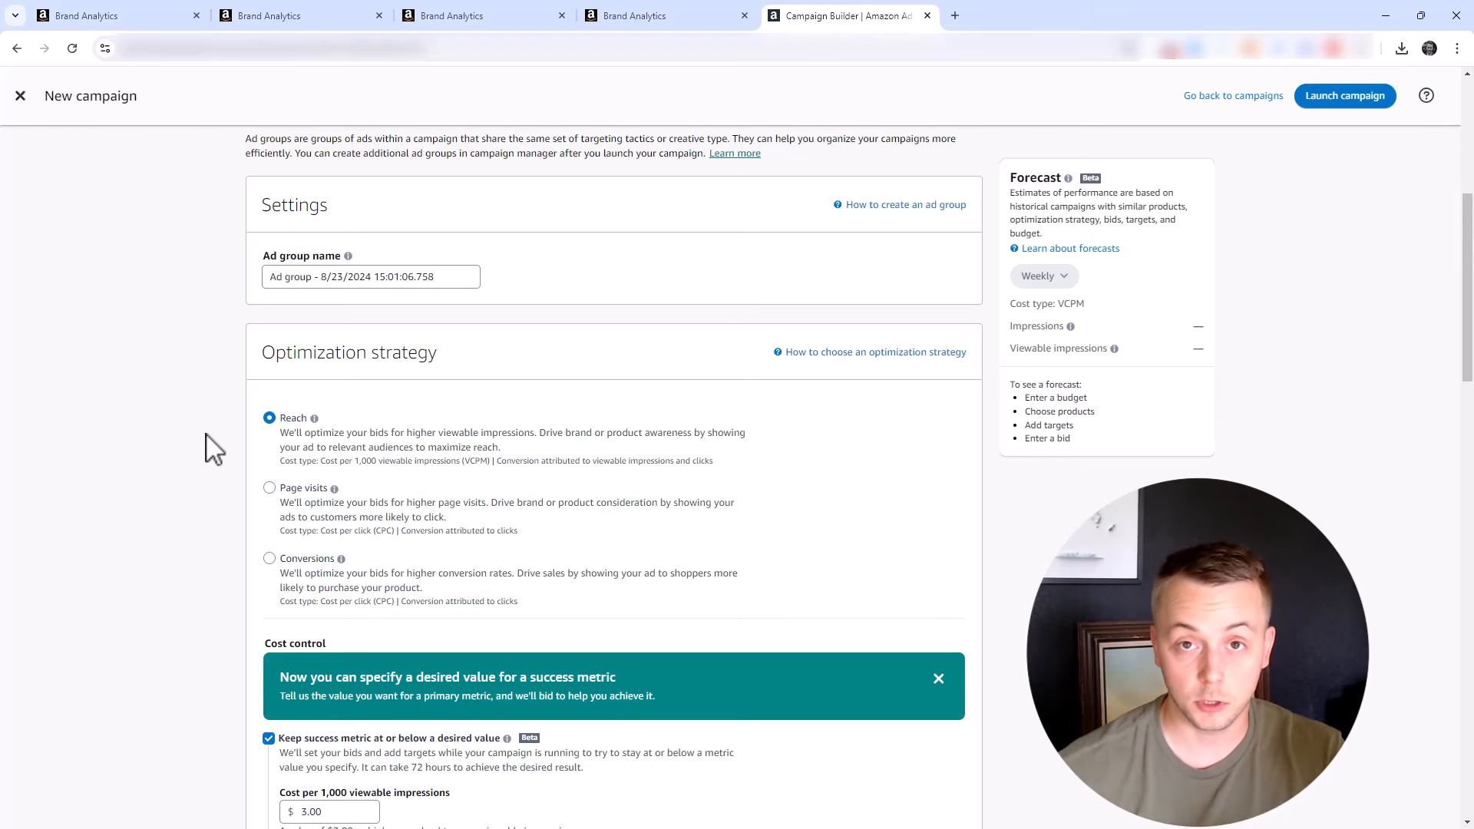
pyautogui.scroll(-3, 207, 448)
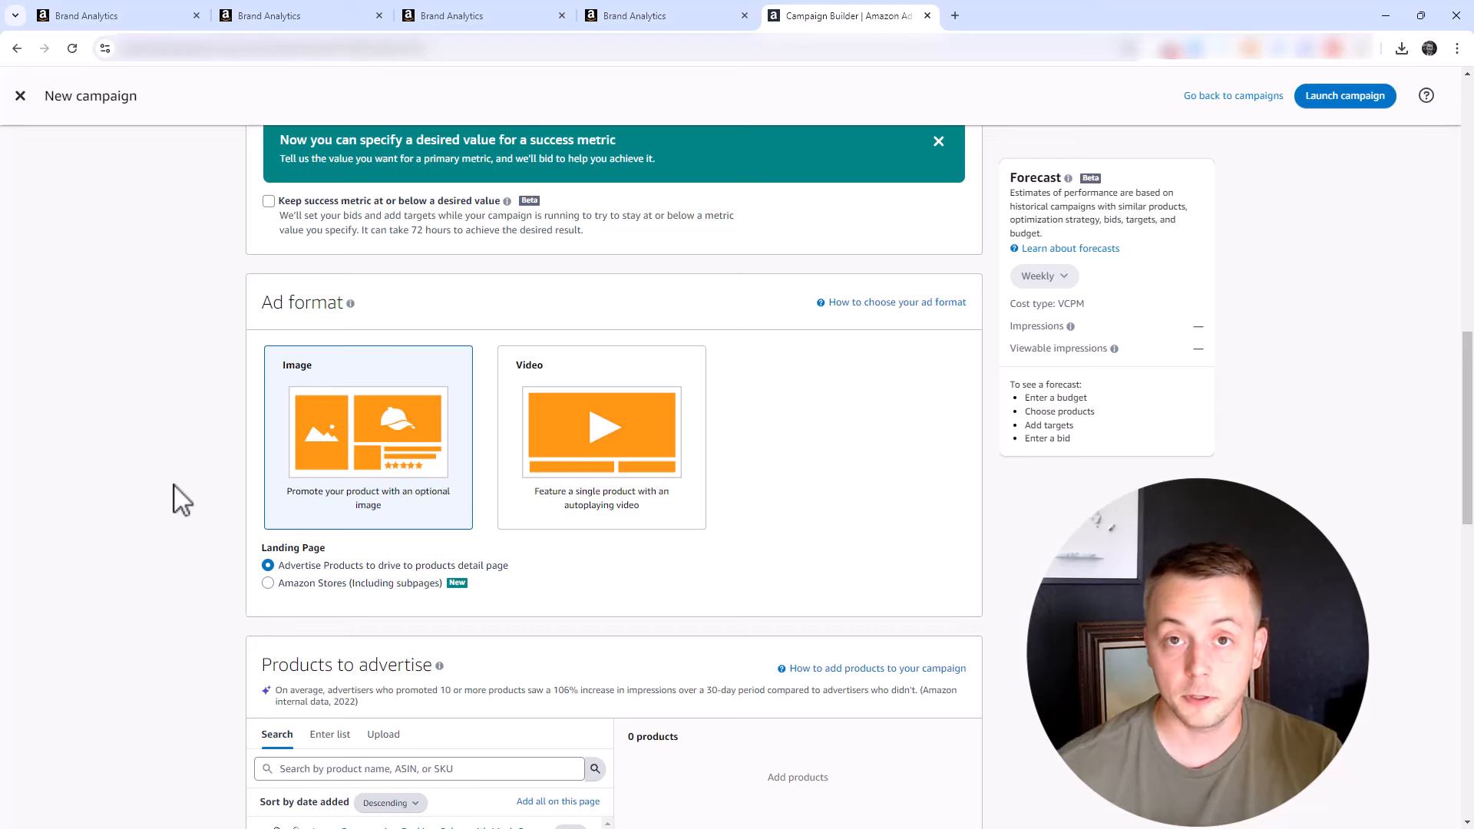
# - Search the targeting options for Travel Packing Organizers and add its remarketing audience refined to the Beeyond brand
pyautogui.scroll(-10, 182, 500)
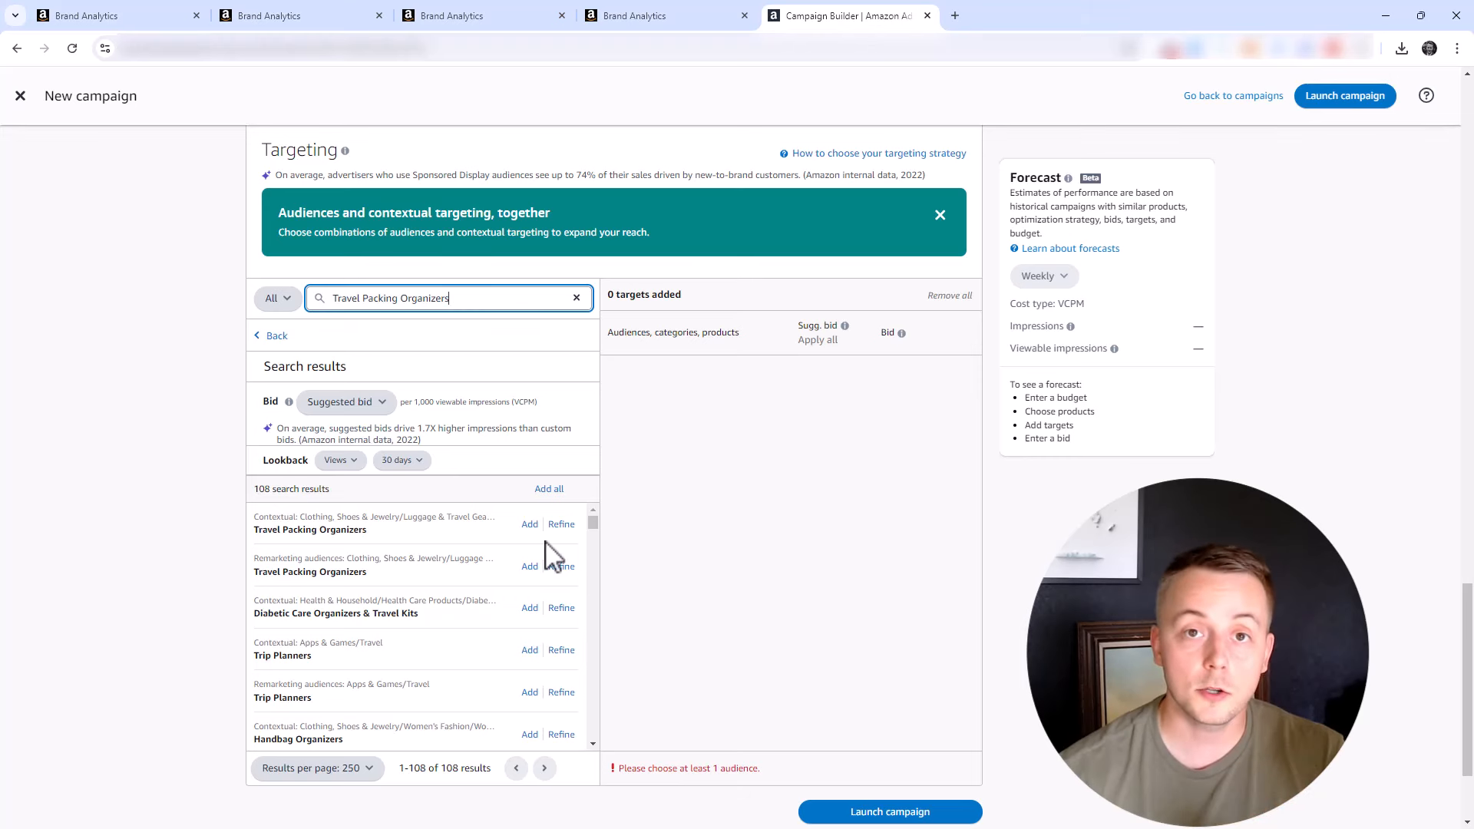
pyautogui.click(561, 566)
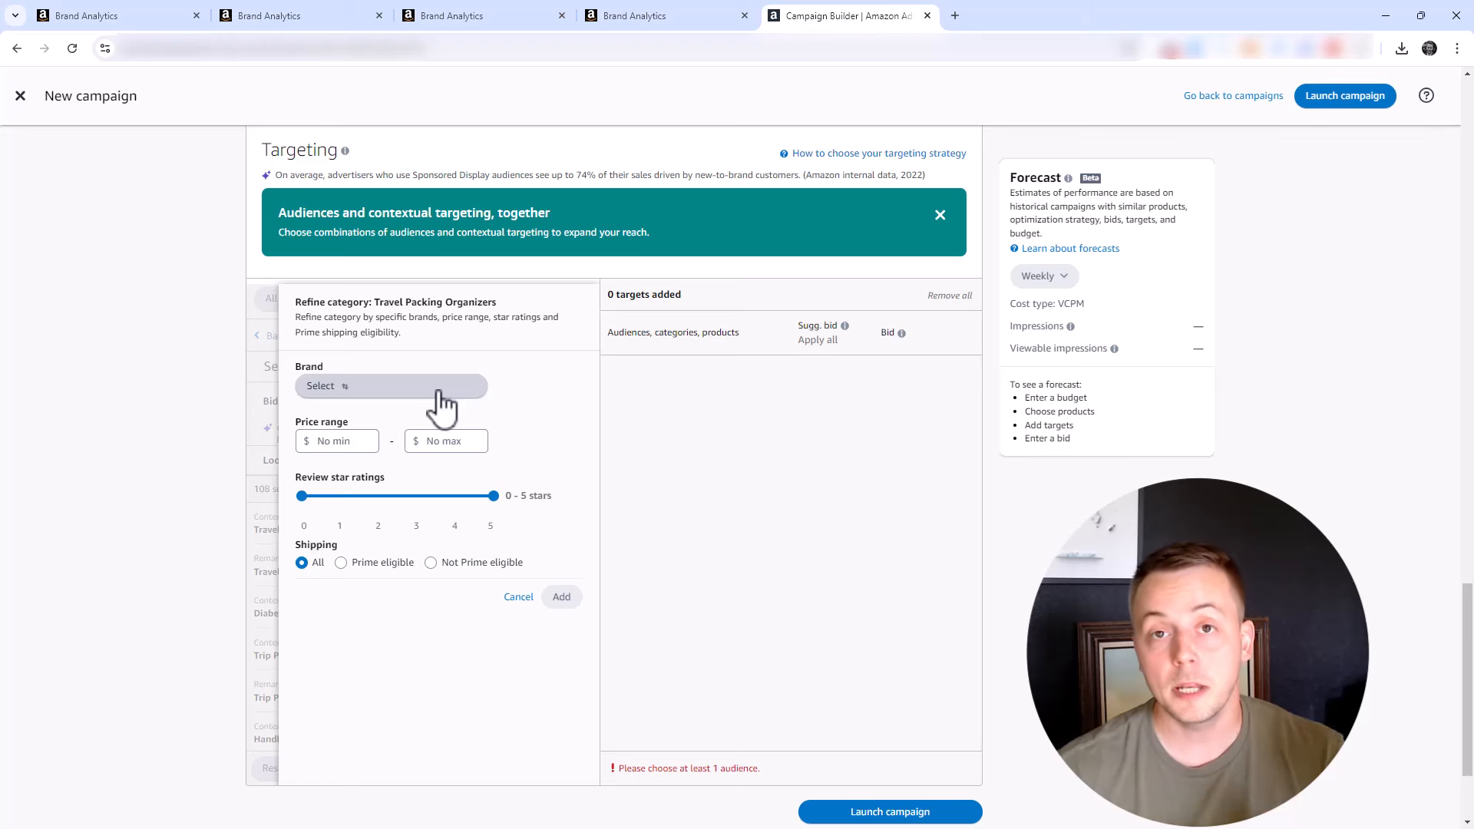
pyautogui.click(439, 397)
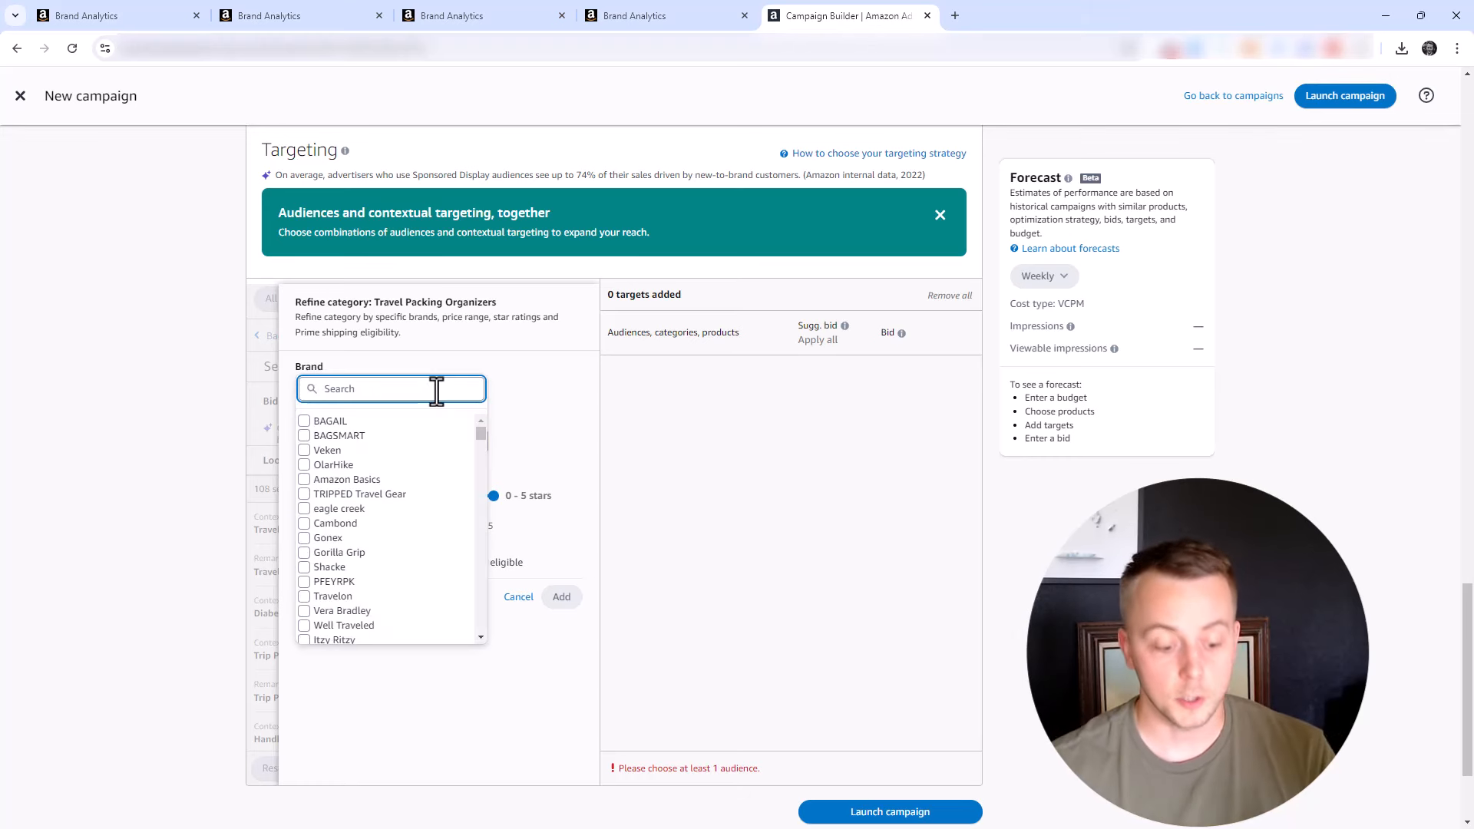
pyautogui.write('beey')
pyautogui.click(304, 421)
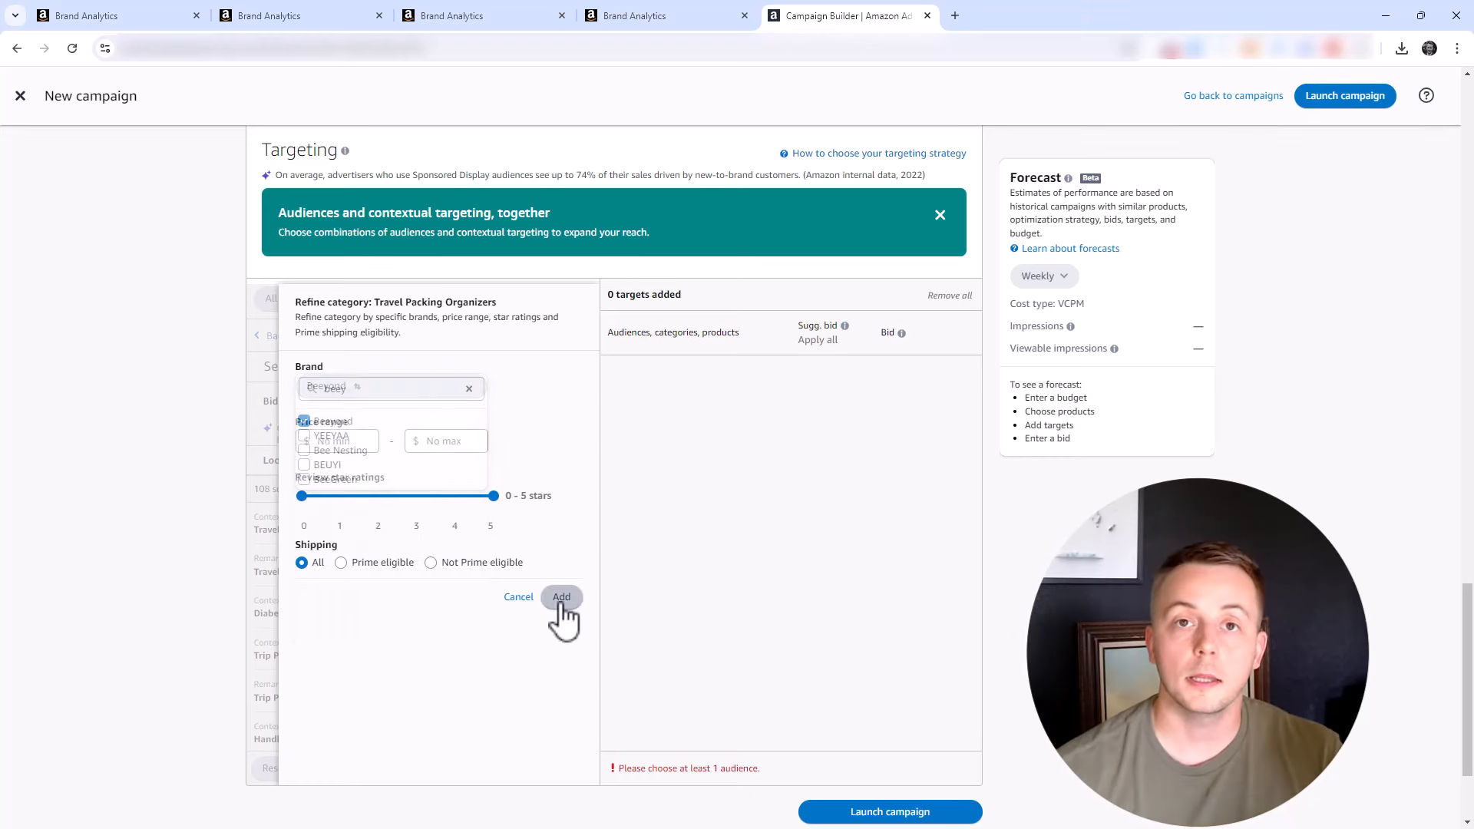
pyautogui.click(562, 597)
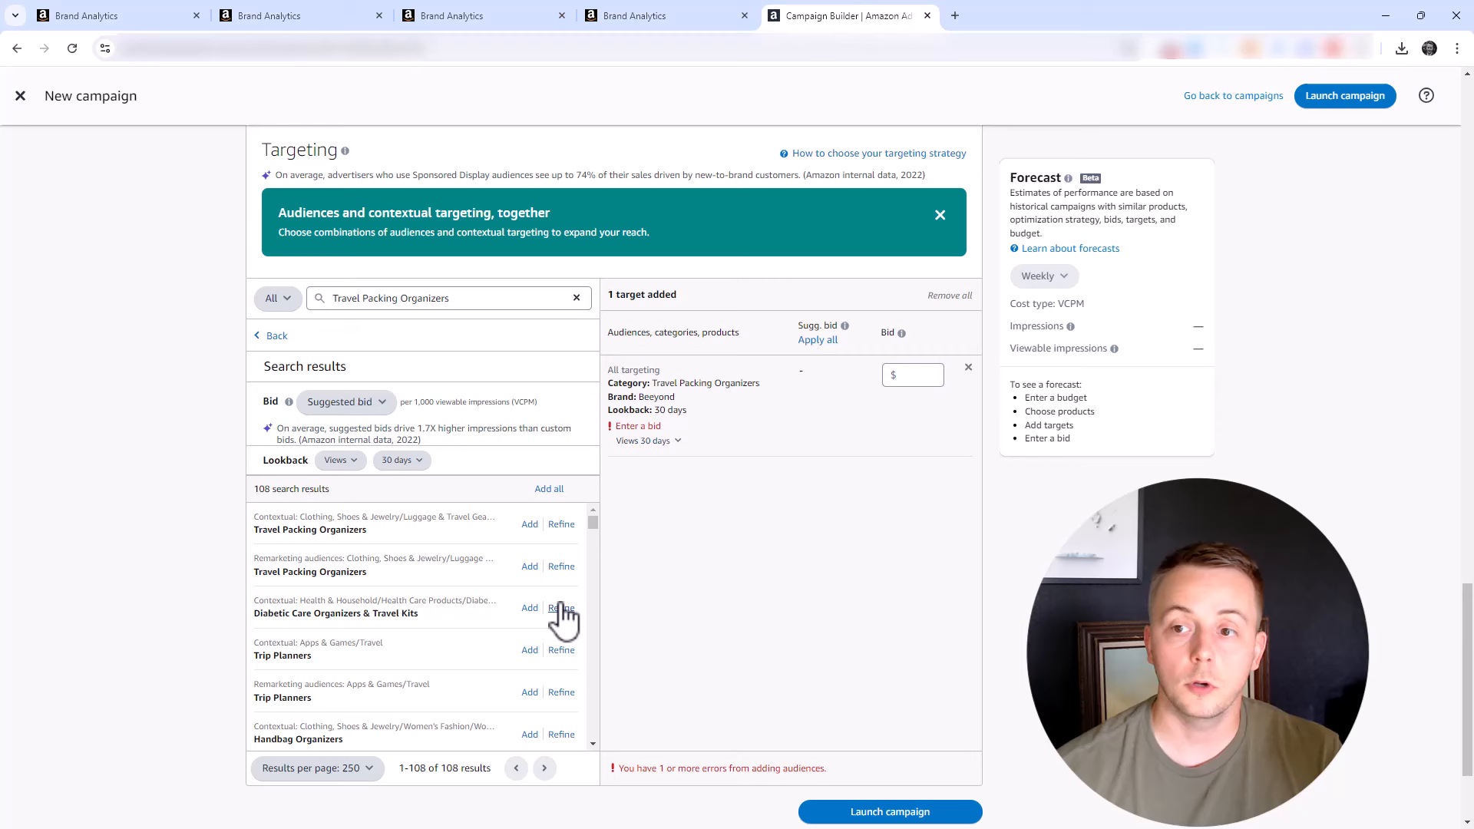
pyautogui.click(910, 376)
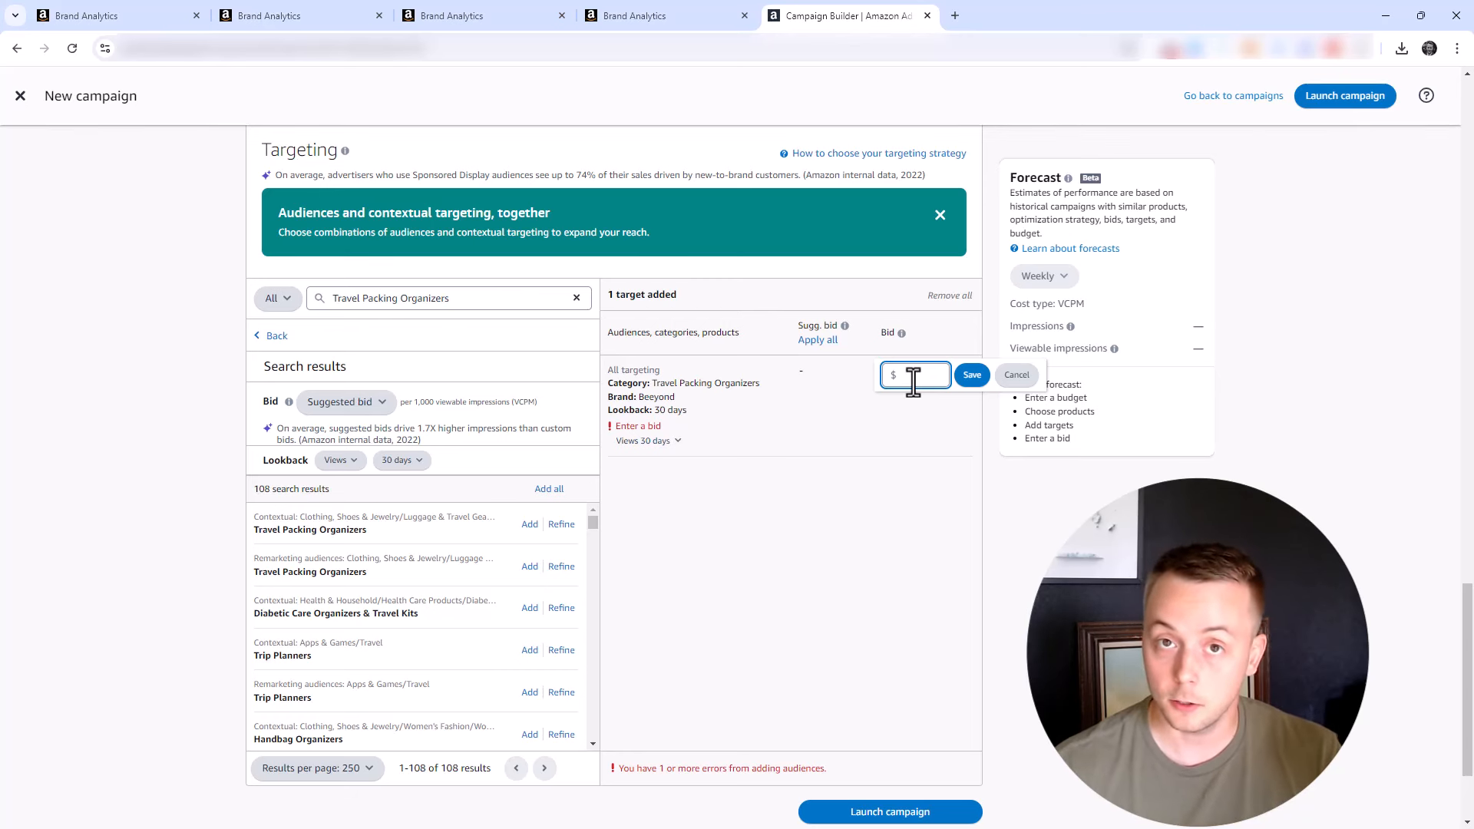
pyautogui.click(798, 591)
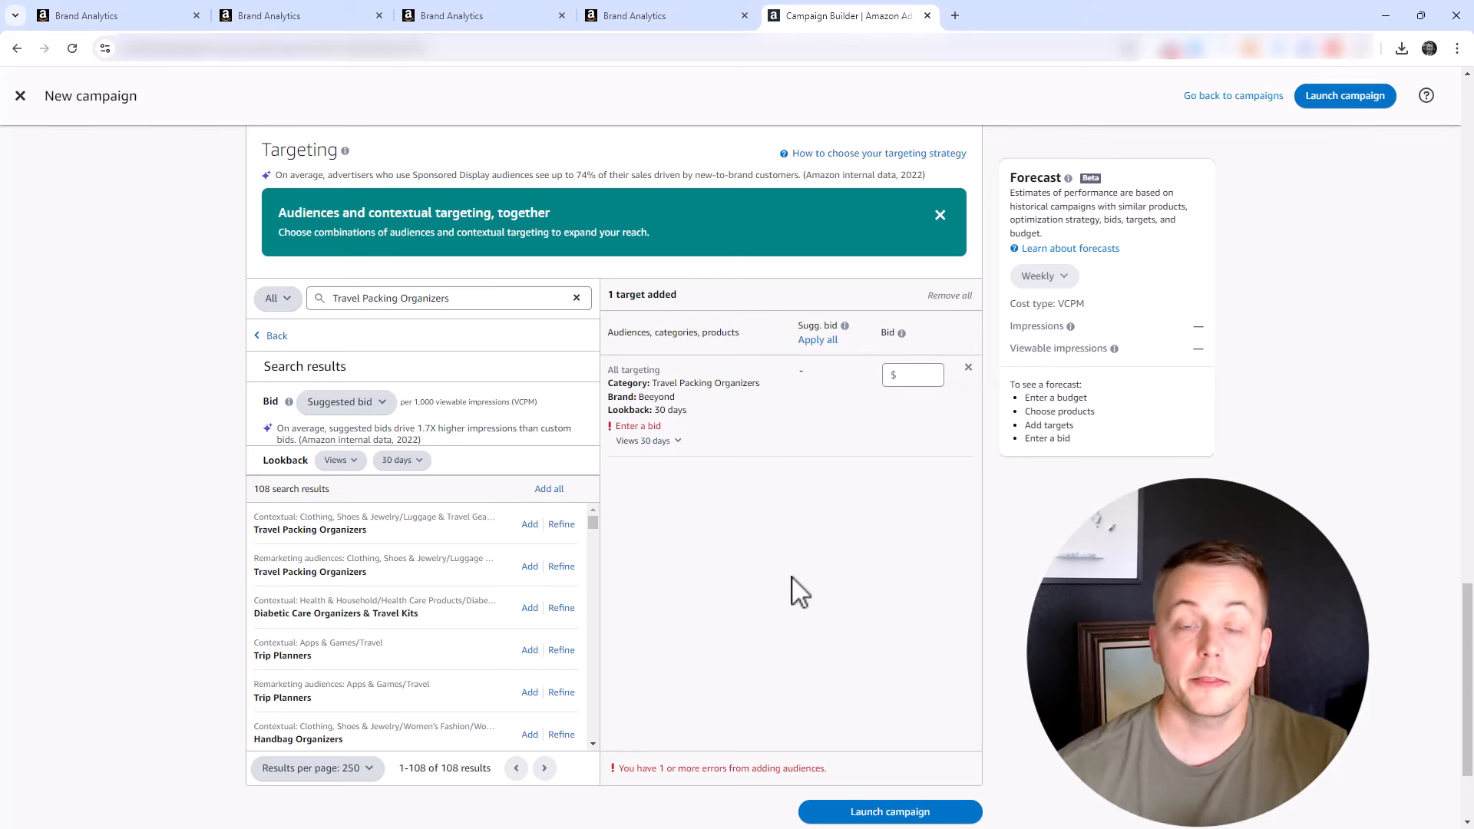